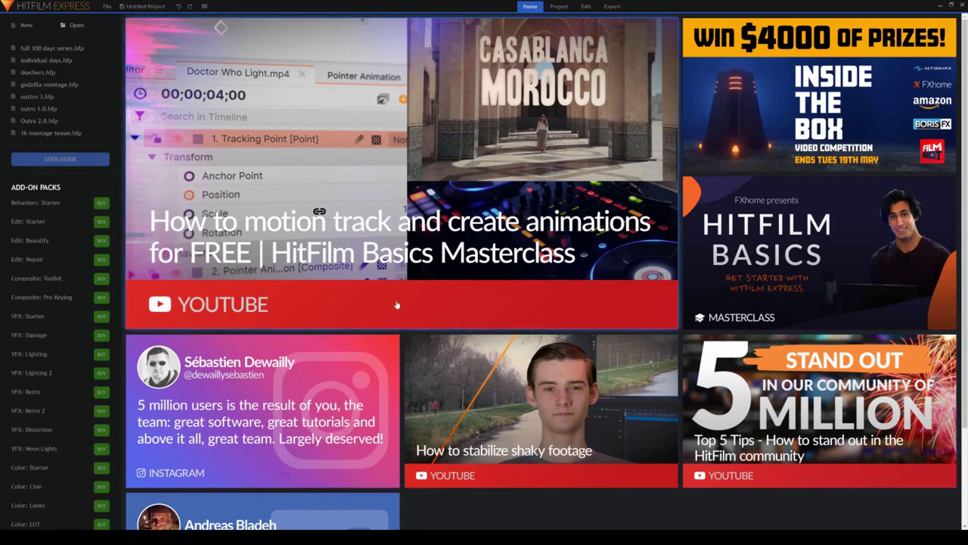
Create a new 1080p Full HD 60 fps project from the File menu
left_click(107, 7)
left_click(112, 22)
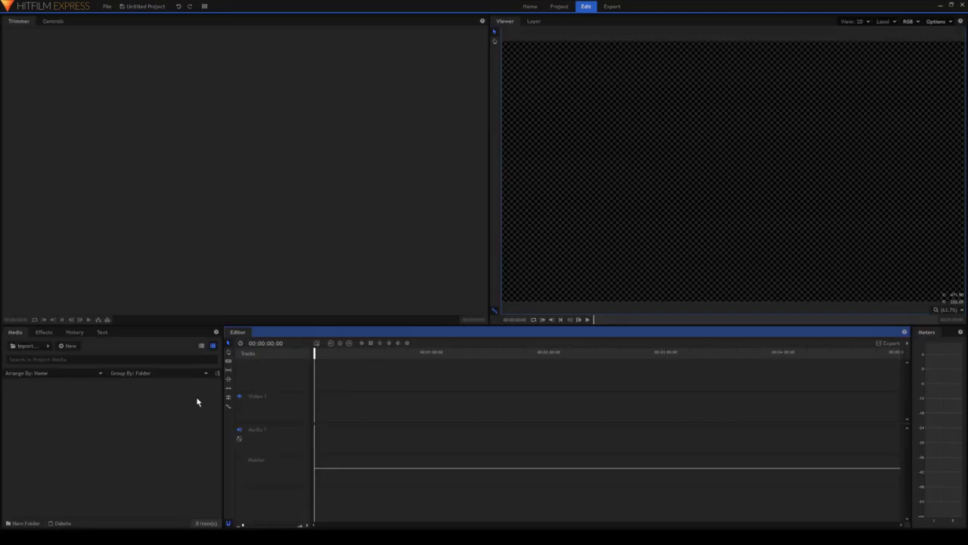
Select Bridge 02 - River.mp4 in the media bin to preview it in the Trimmer
left_click(30, 347)
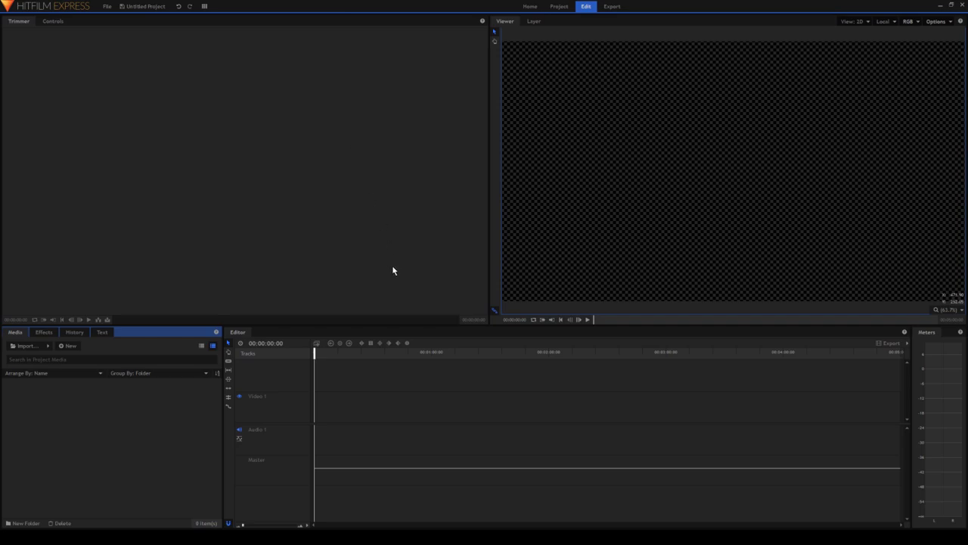
left_click(124, 454)
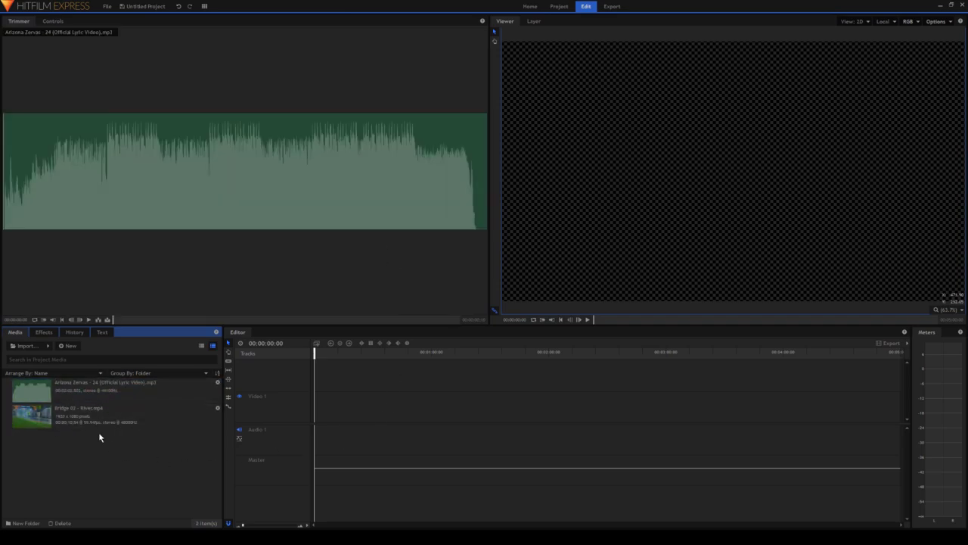
left_click(94, 429)
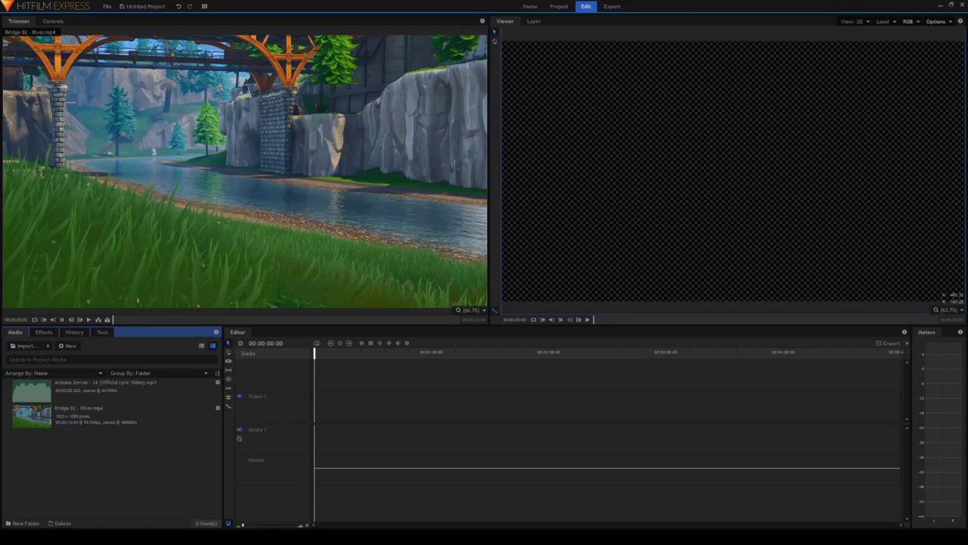
Create Composite Shot 1 at 1080p 60 fps with its duration set to 110
left_click(684, 417)
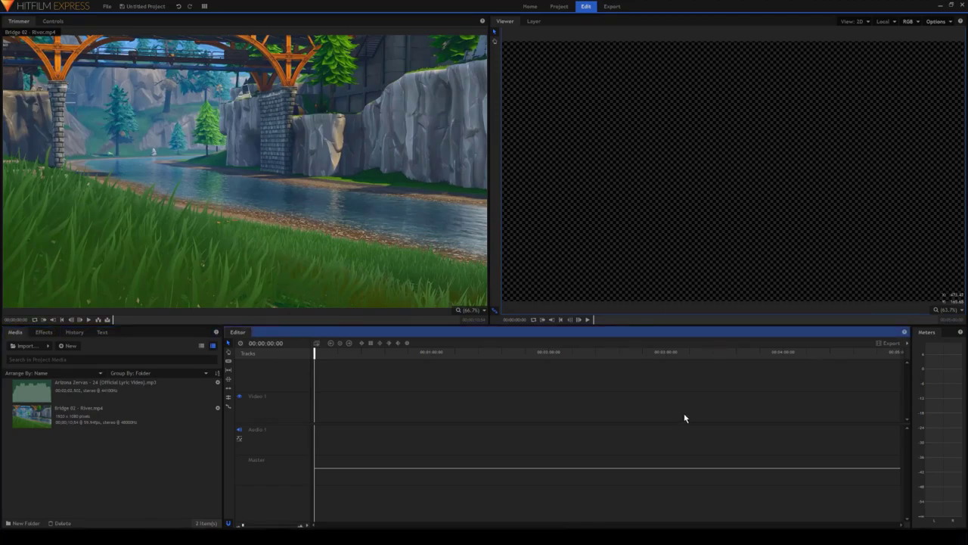
left_click(69, 345)
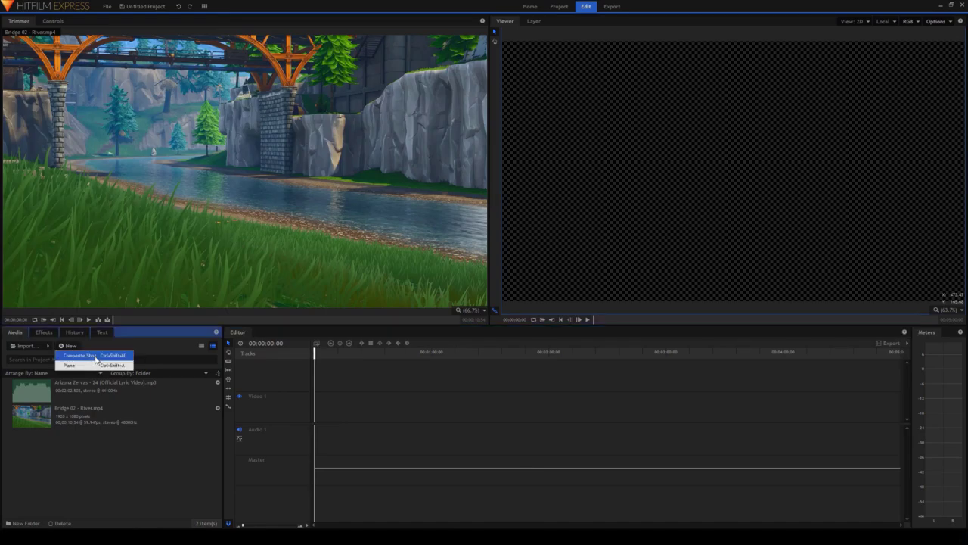
left_click(79, 355)
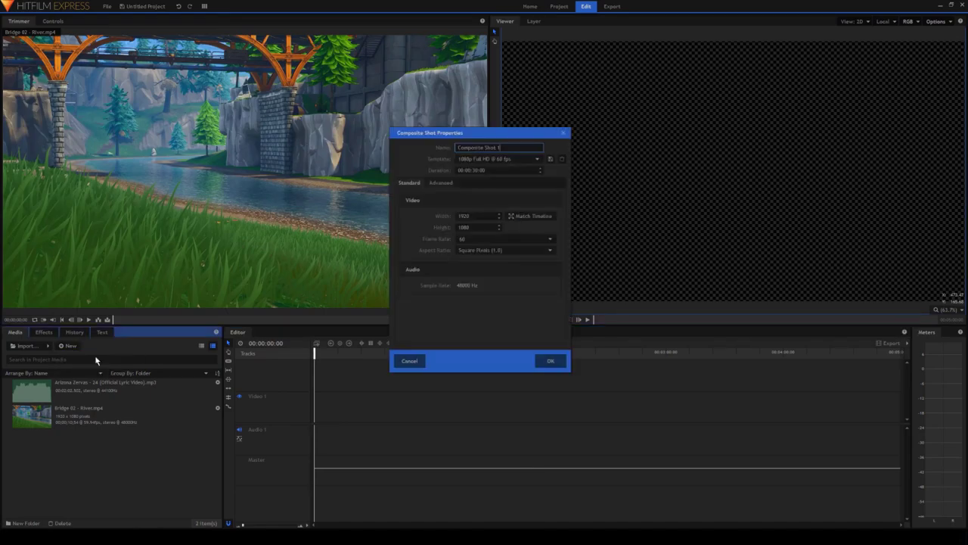
left_click(483, 171)
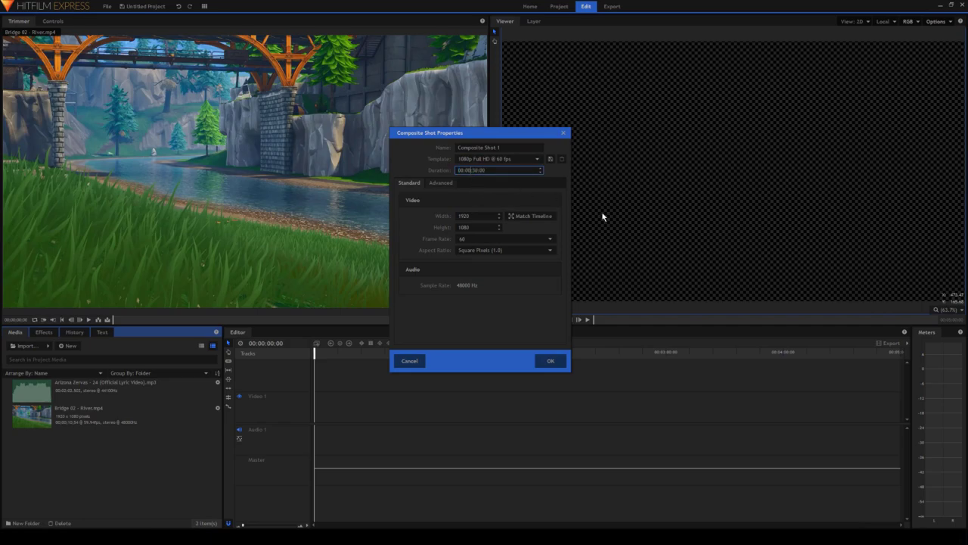
type("1")
type("10")
left_click(550, 361)
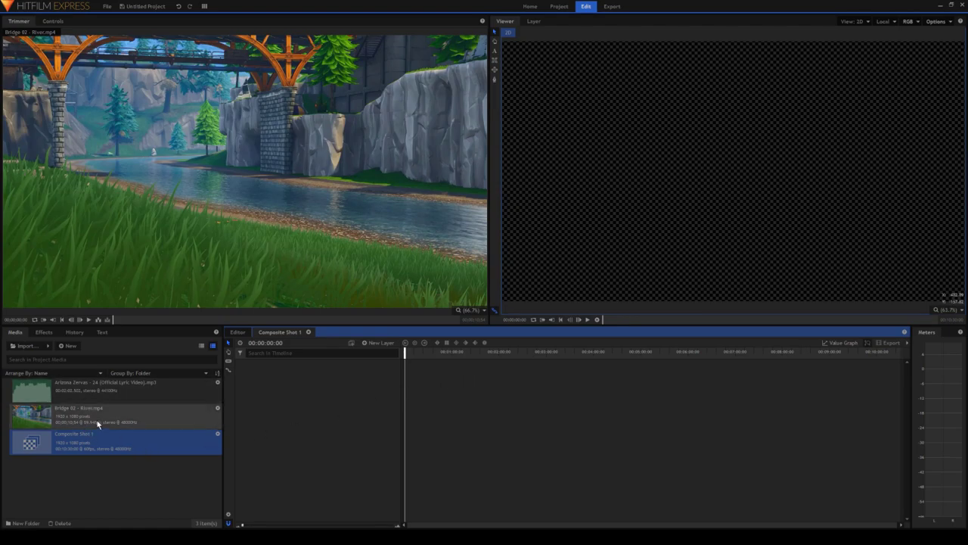
Add the song mp3 and Bridge 02 - River.mp4 to the composite timeline as two layers
left_click(118, 393)
left_click_drag(119, 394, 425, 373)
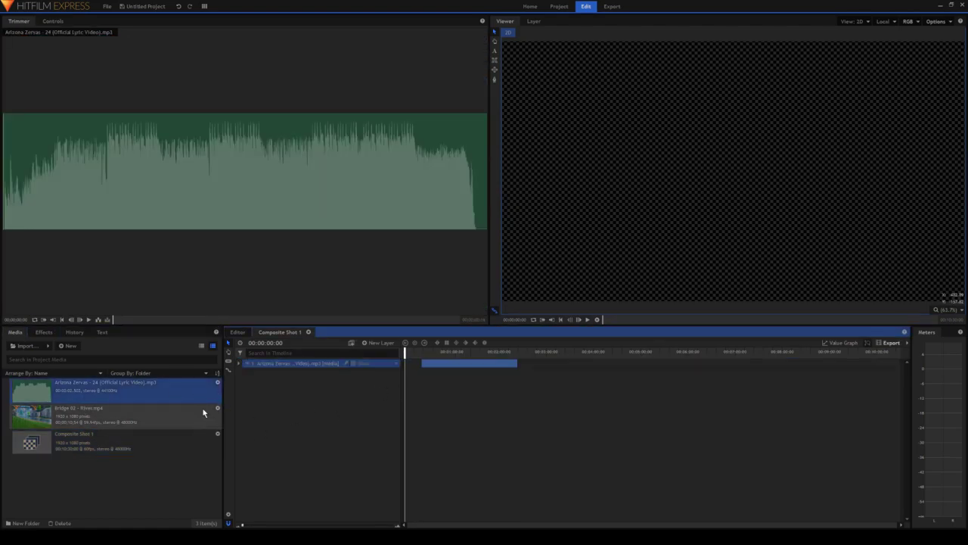
left_click_drag(158, 424, 443, 368)
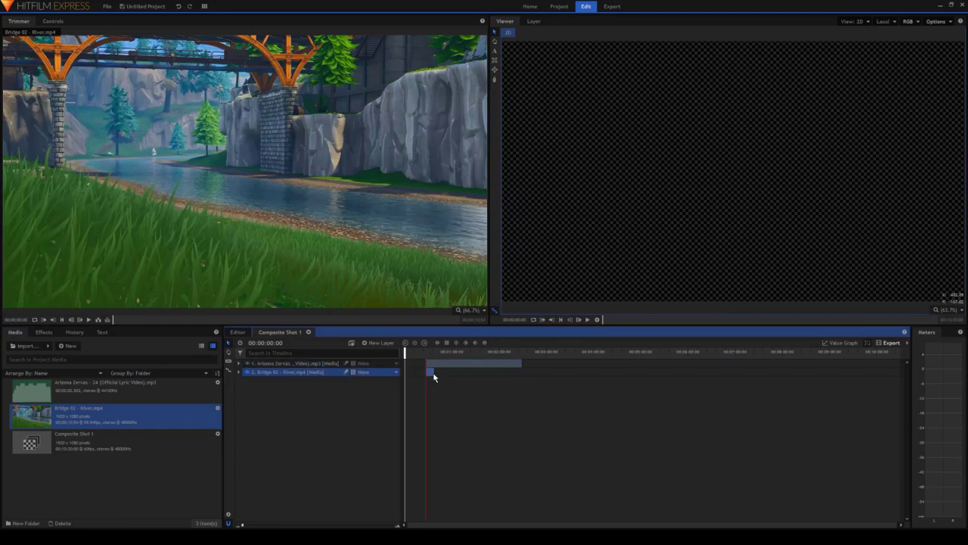
left_click(595, 397)
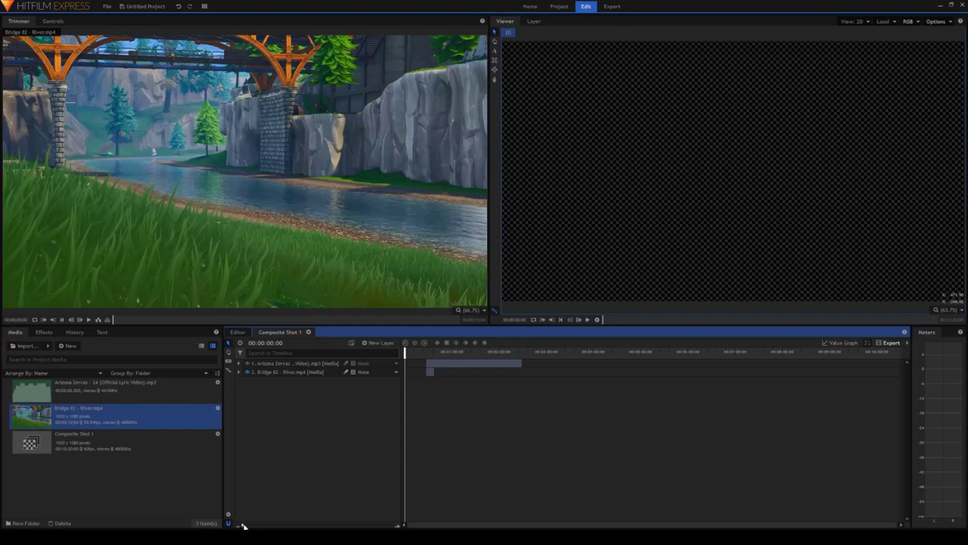
left_click_drag(242, 525, 393, 525)
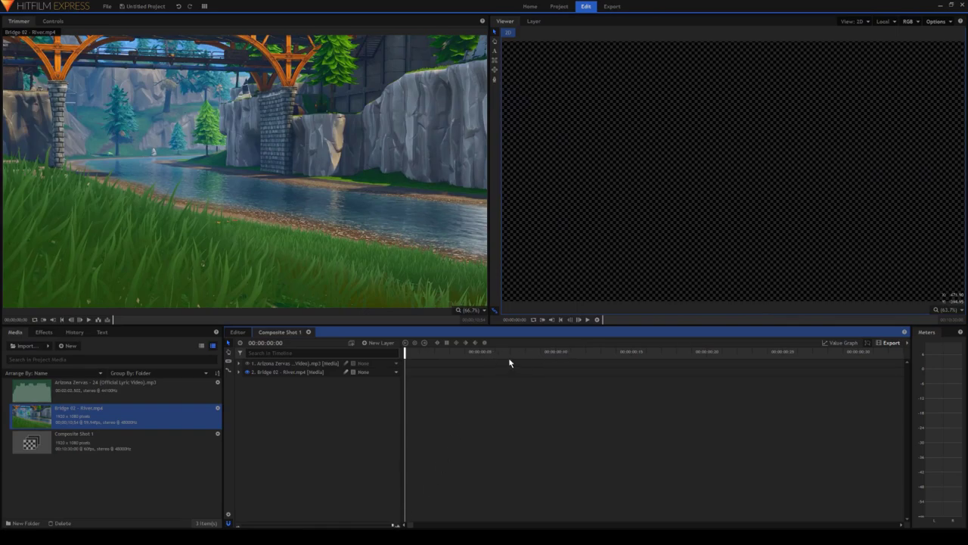
left_click_drag(389, 525, 249, 525)
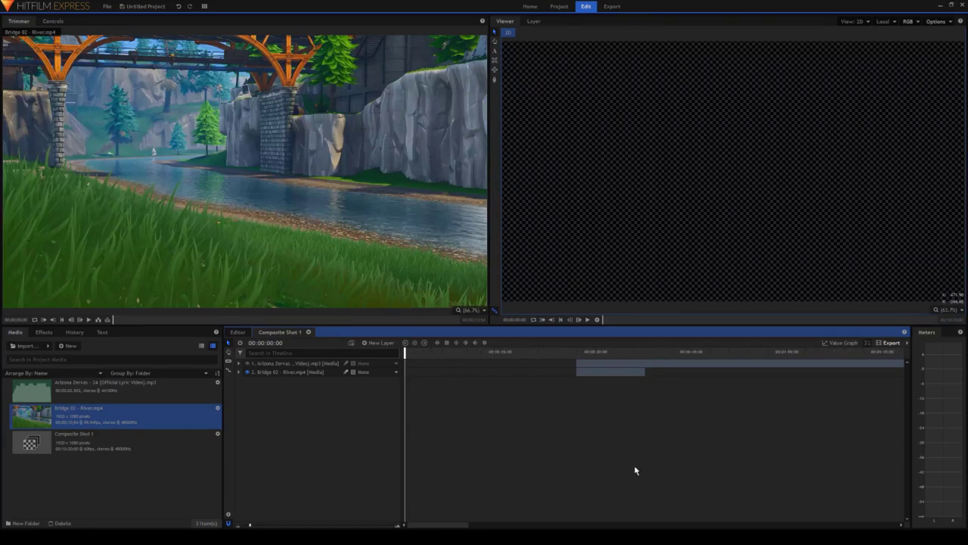
Delete the song layer and move the river clip to the timeline start
left_click(627, 364)
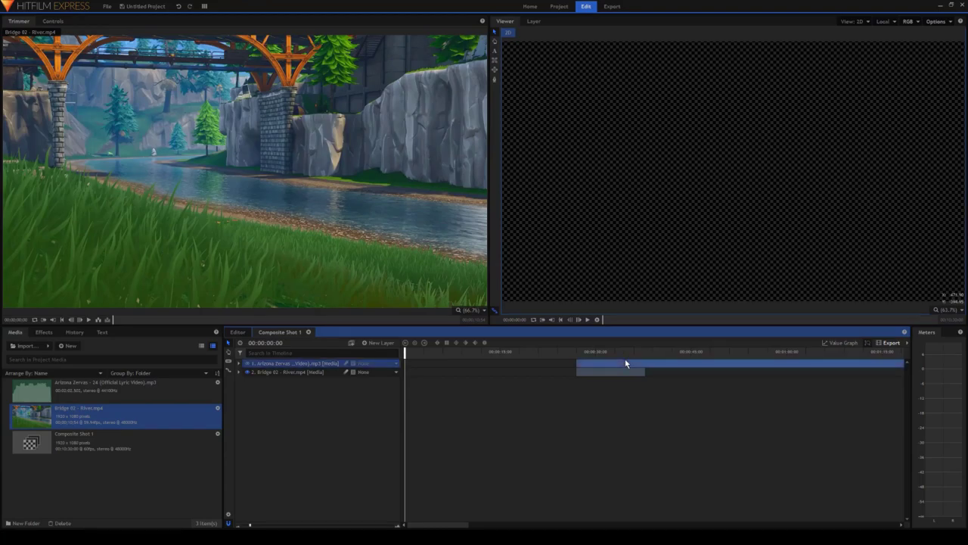
key("Delete")
left_click_drag(617, 368, 411, 392)
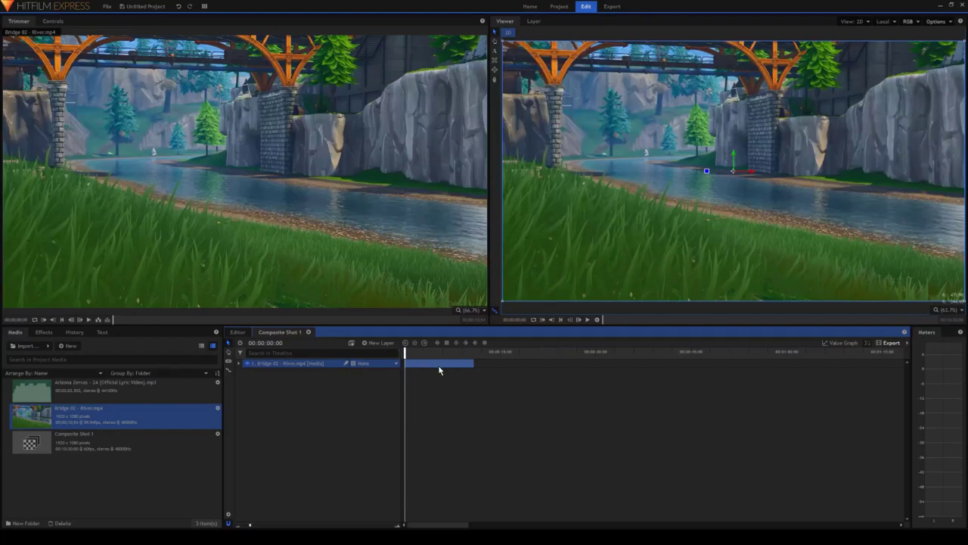
Apply Zoom Blur to the river layer and try Strength values around 150 and 125
left_click(44, 333)
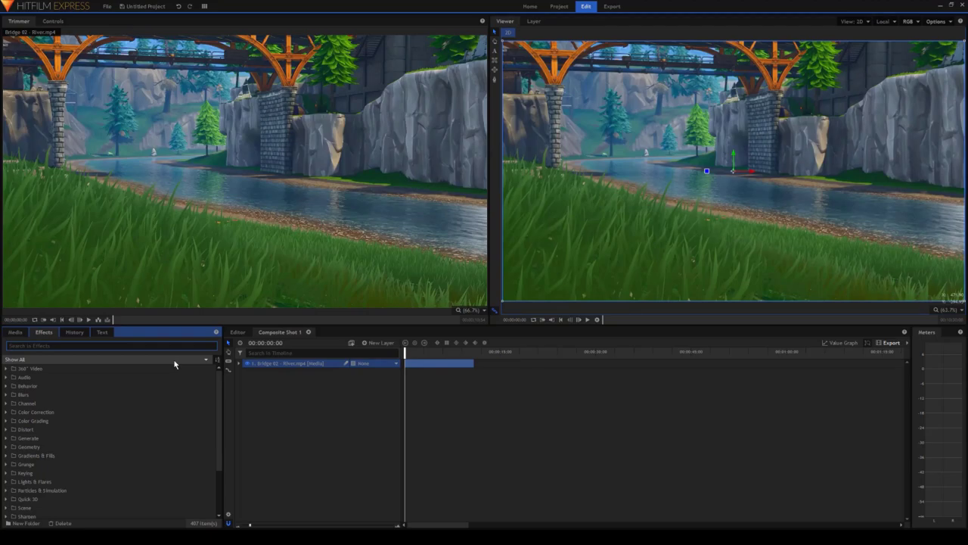
type("zoom blur")
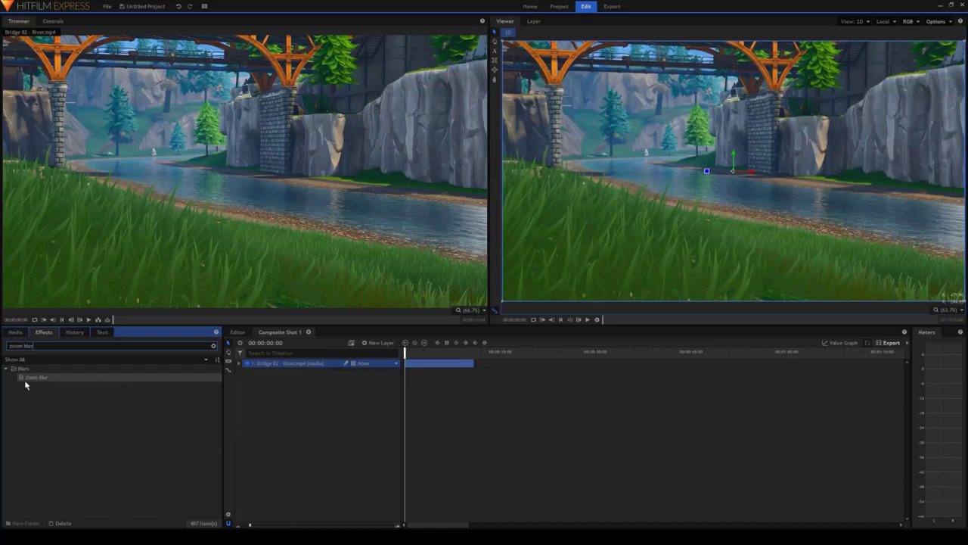
left_click_drag(23, 382, 320, 364)
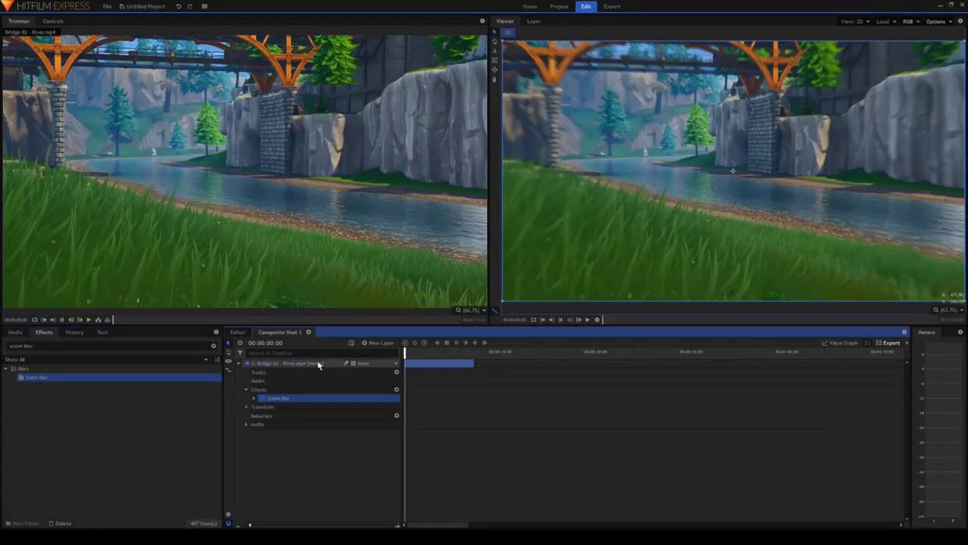
left_click(254, 399)
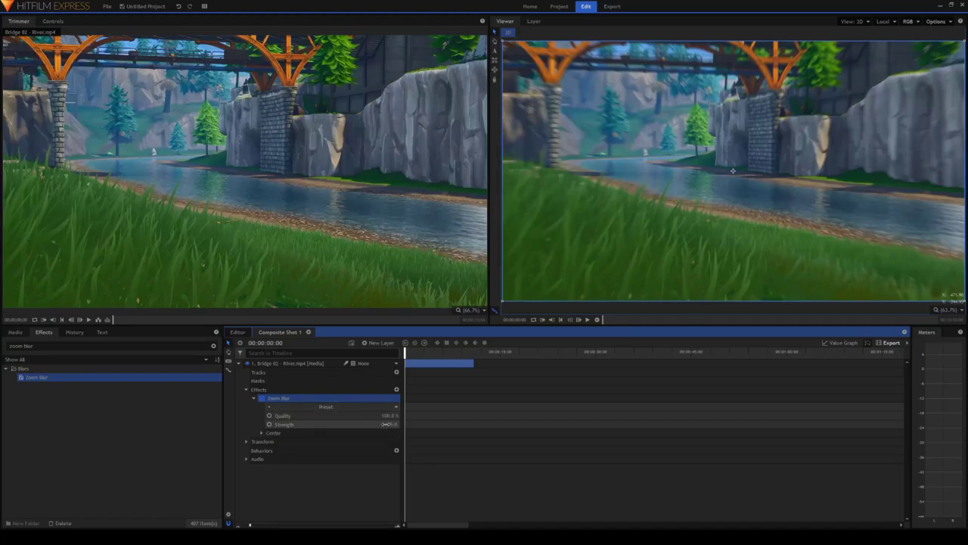
left_click_drag(386, 424, 785, 192)
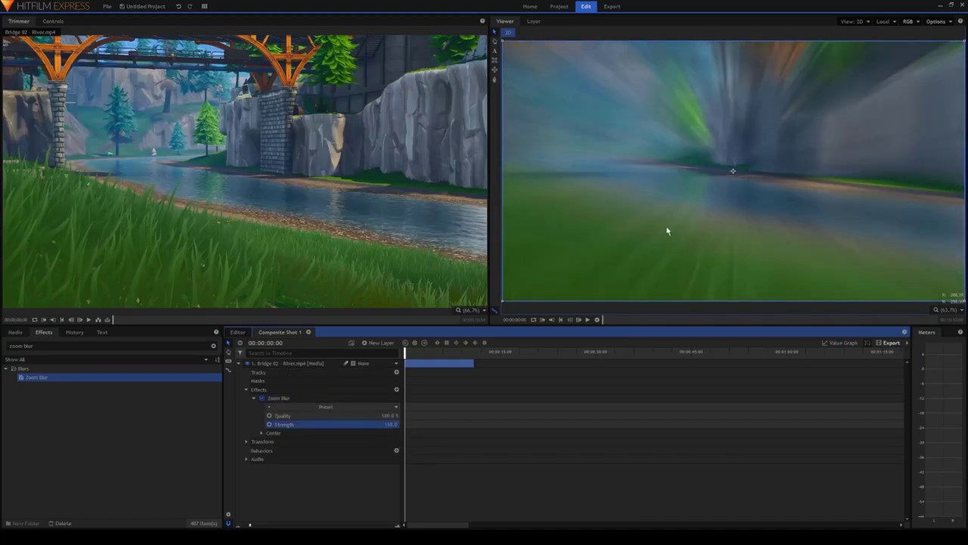
left_click(262, 398)
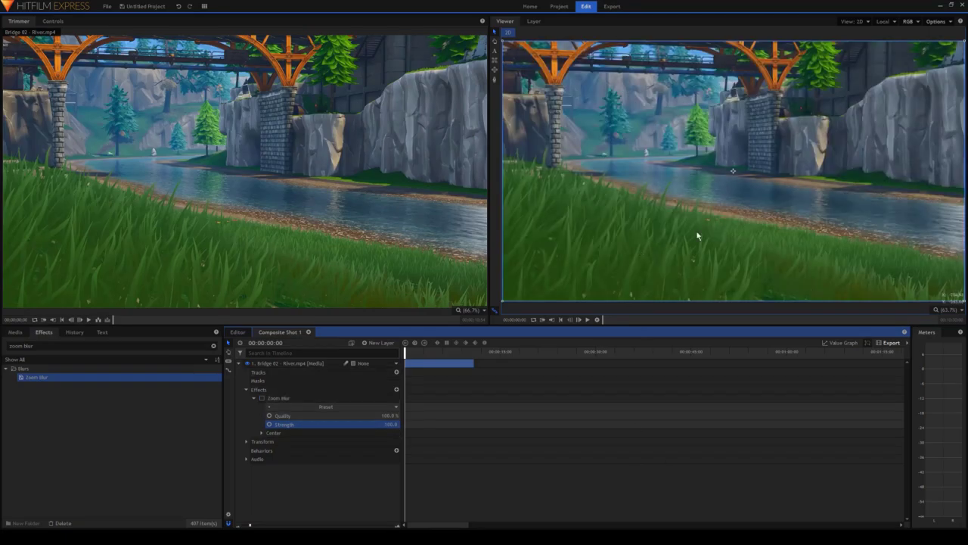
left_click(261, 398)
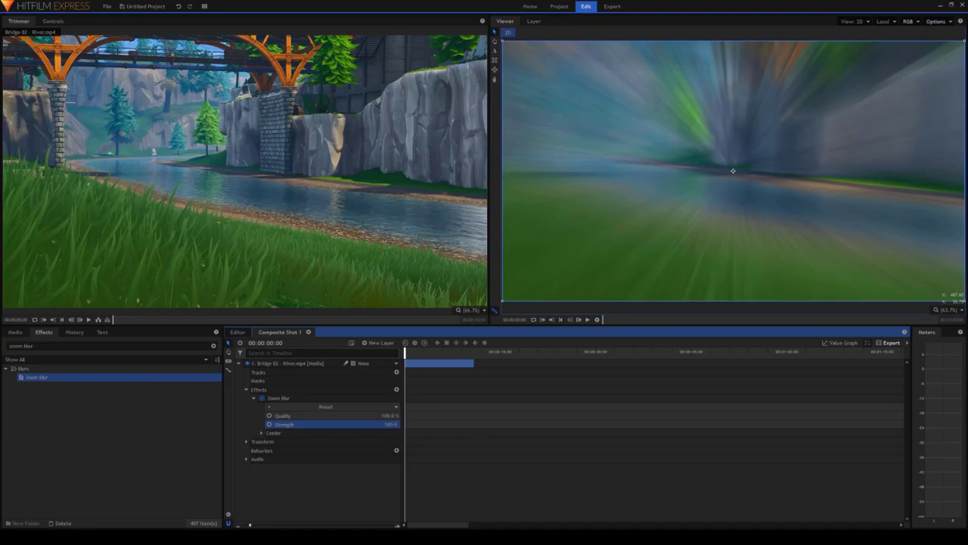
mouse_move(389, 423)
left_mouse_down()
mouse_move(374, 423)
mouse_move(409, 423)
left_mouse_up()
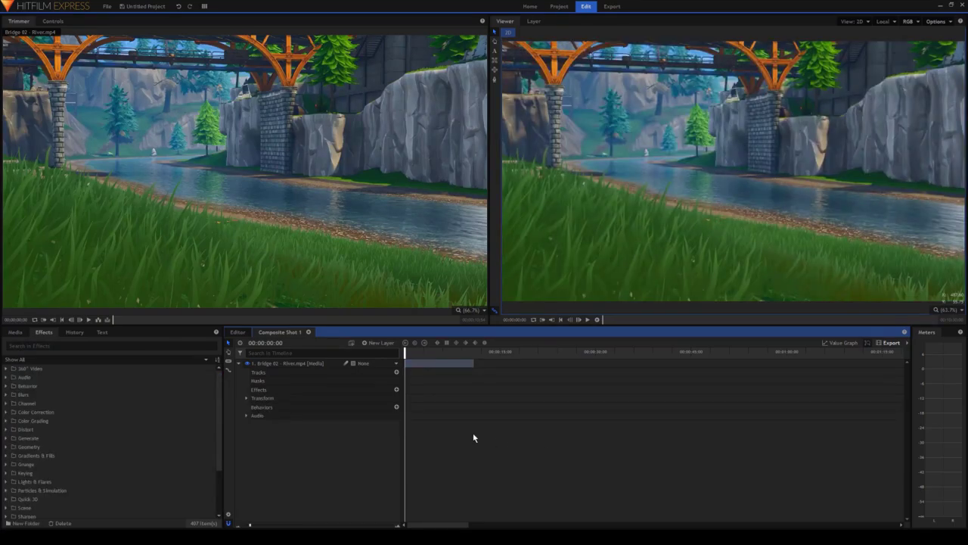
Apply the Shake effect to the river clip and preview it
left_click(120, 346)
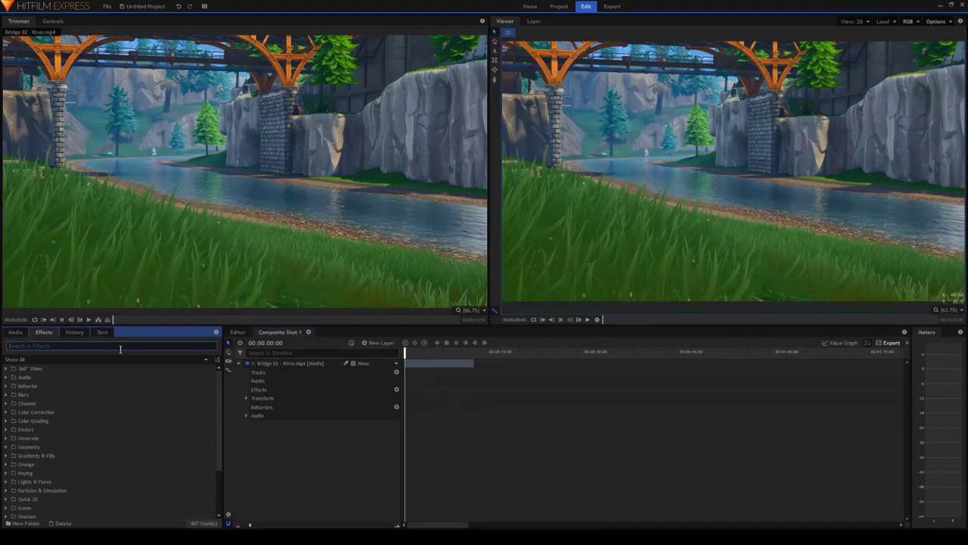
type("shake")
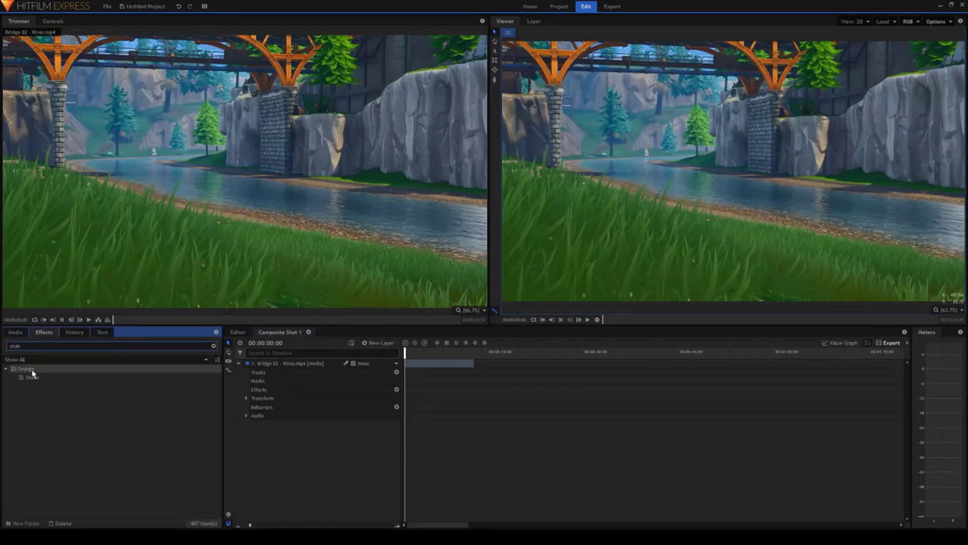
left_click(29, 378)
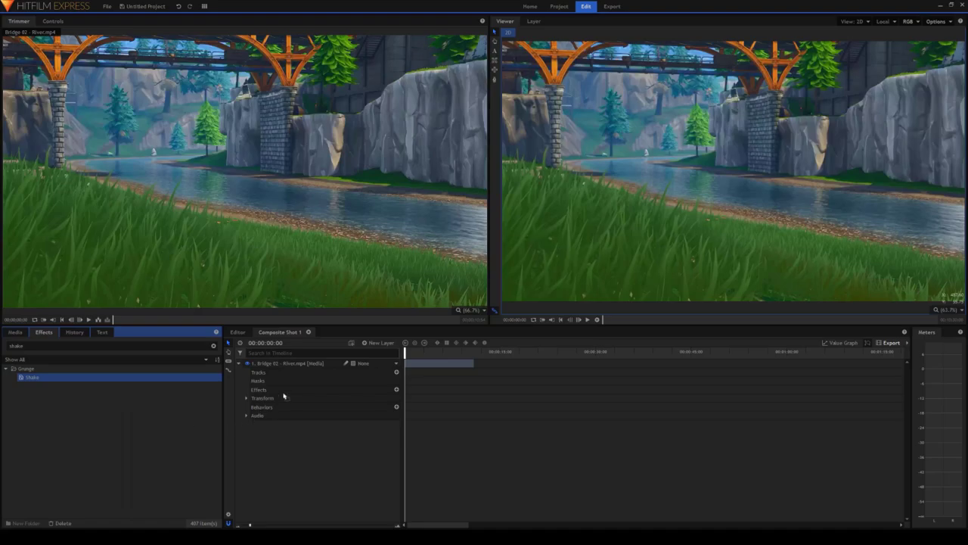
left_click_drag(293, 388, 293, 389)
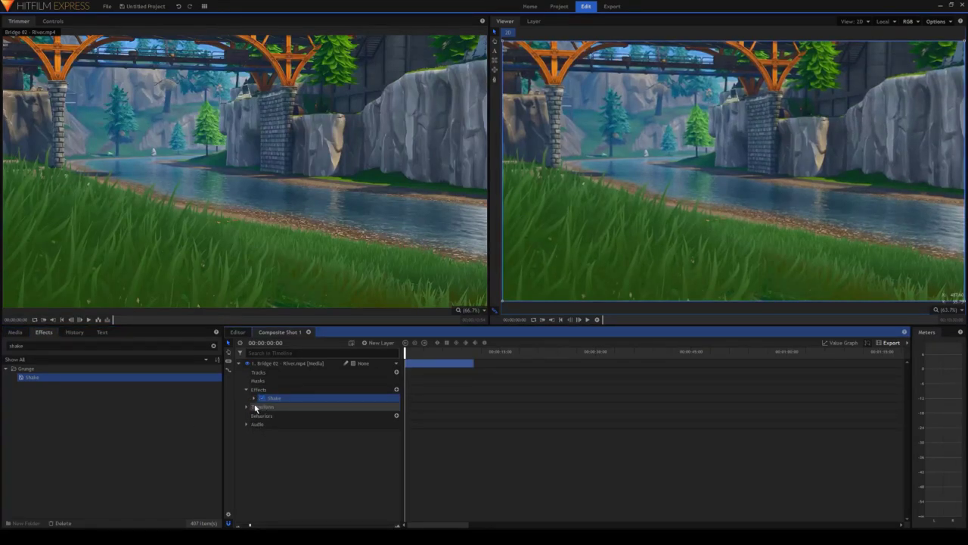
left_click(254, 398)
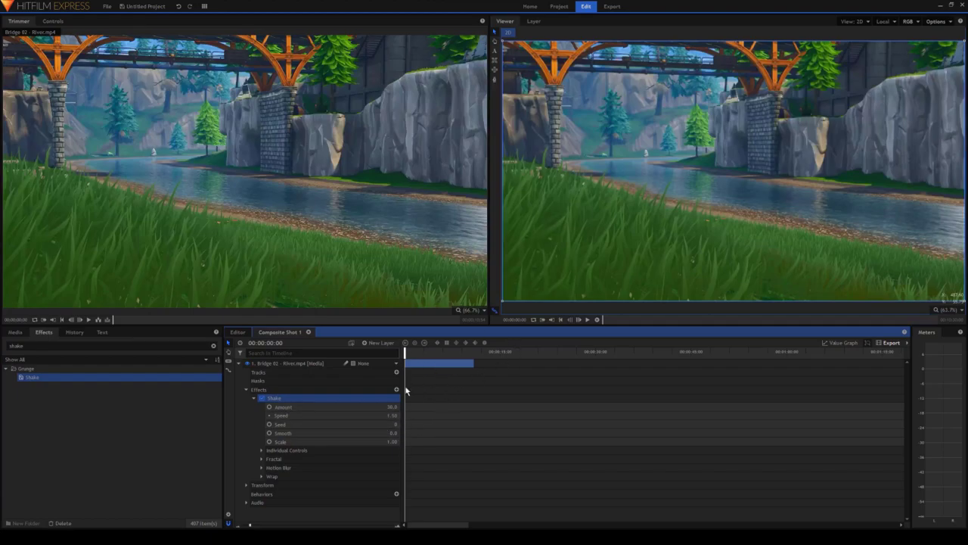
key("space")
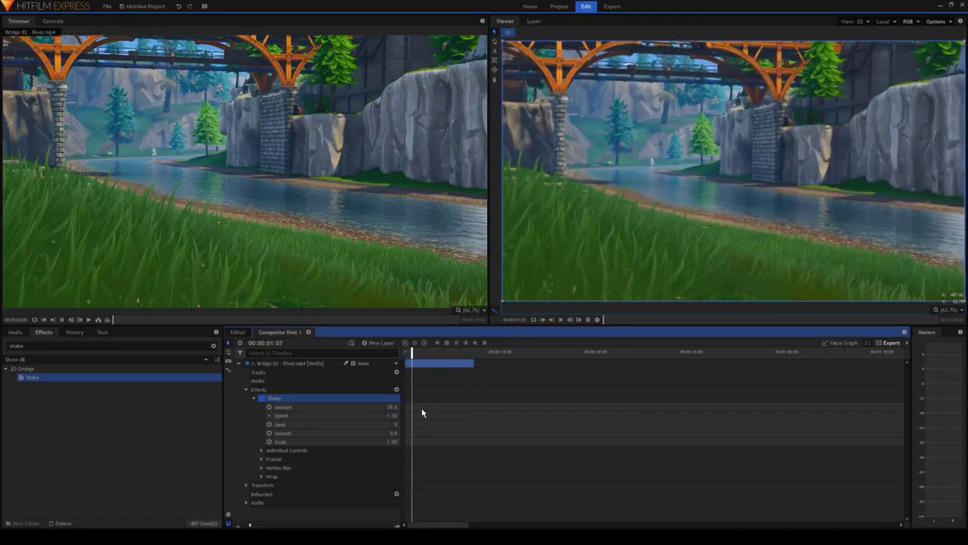
key("space")
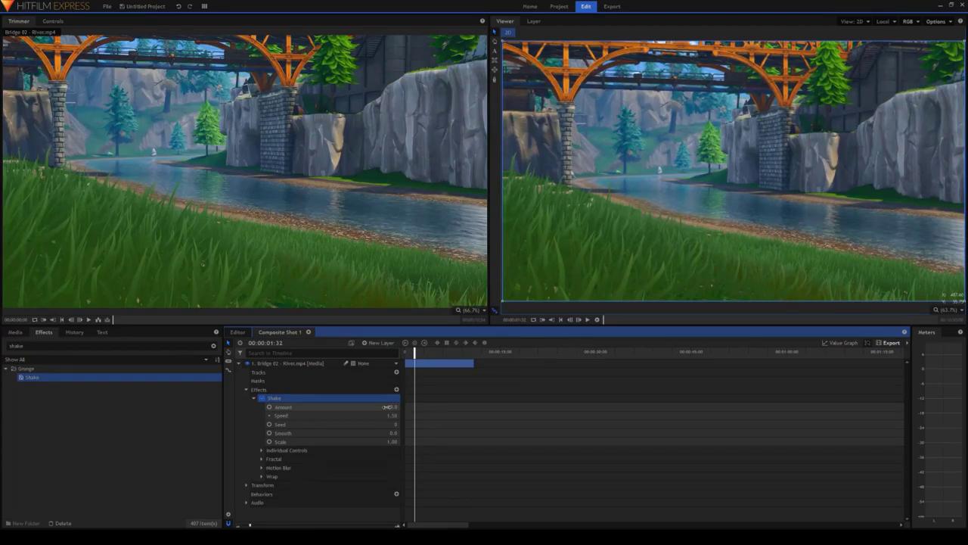
Adjust Shake Amount to about 148 and lower Speed, then play back the result
left_click_drag(392, 407, 461, 407)
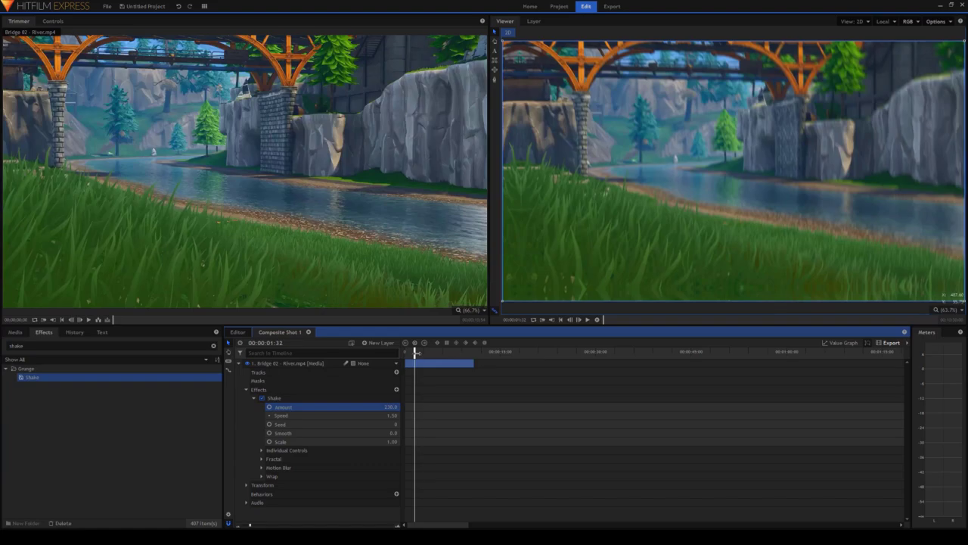
key("Home")
key("space")
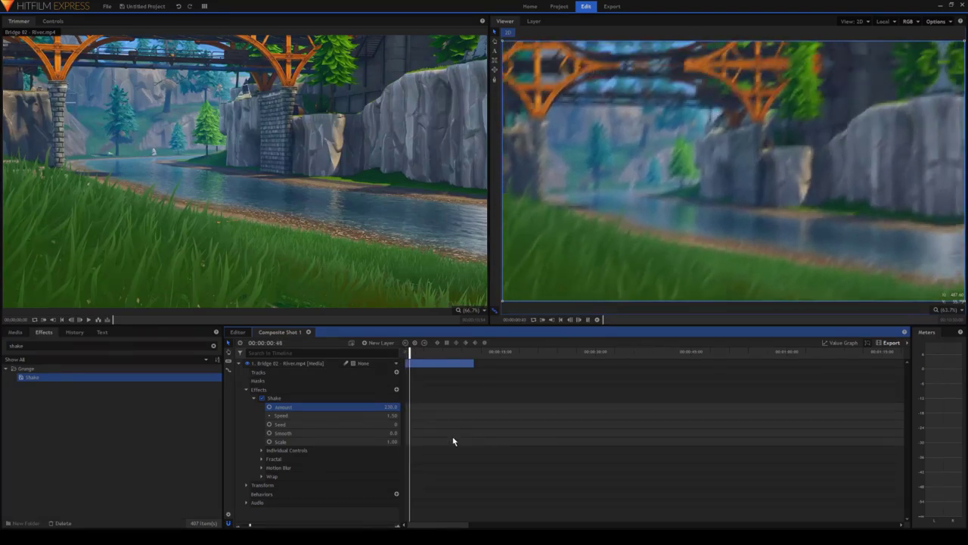
left_click(405, 352)
left_click_drag(390, 406, 375, 406)
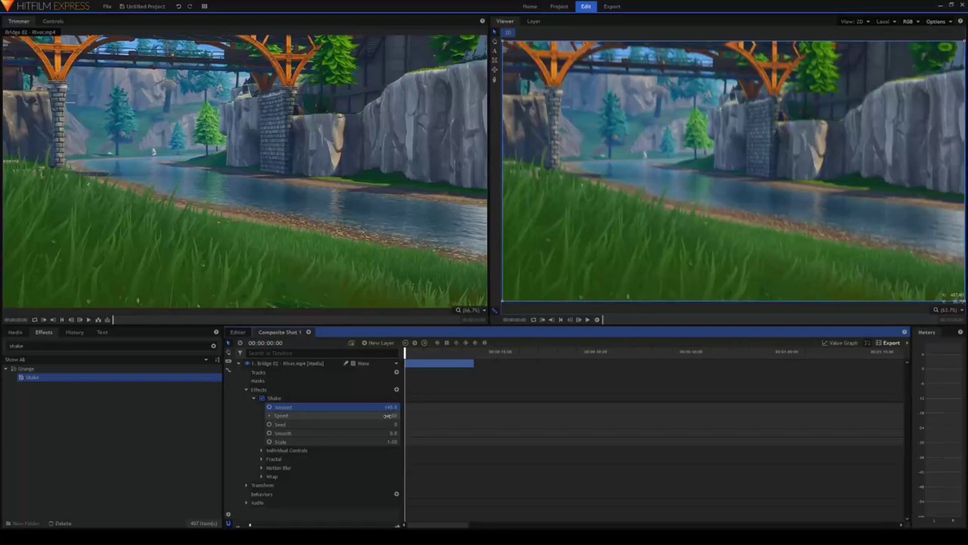
left_click_drag(390, 416, 382, 415)
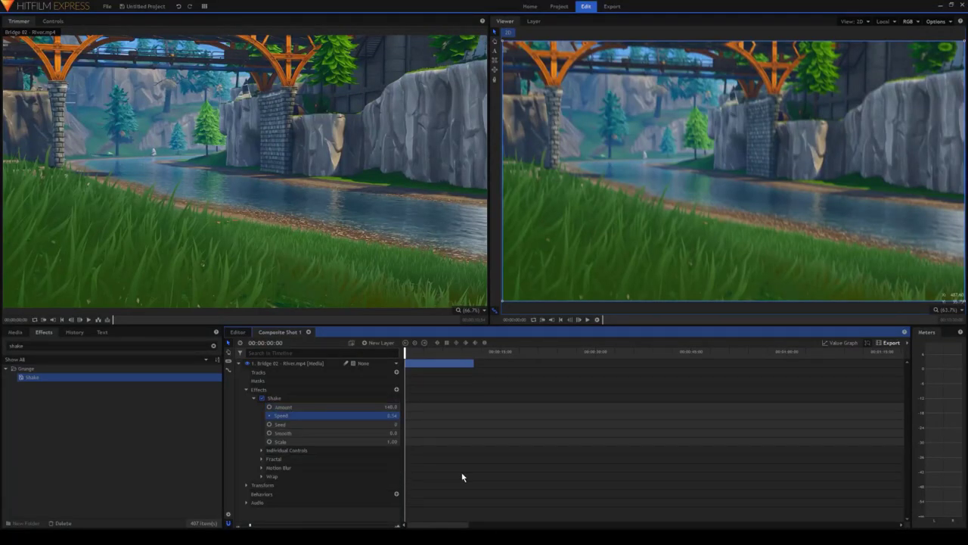
key("space")
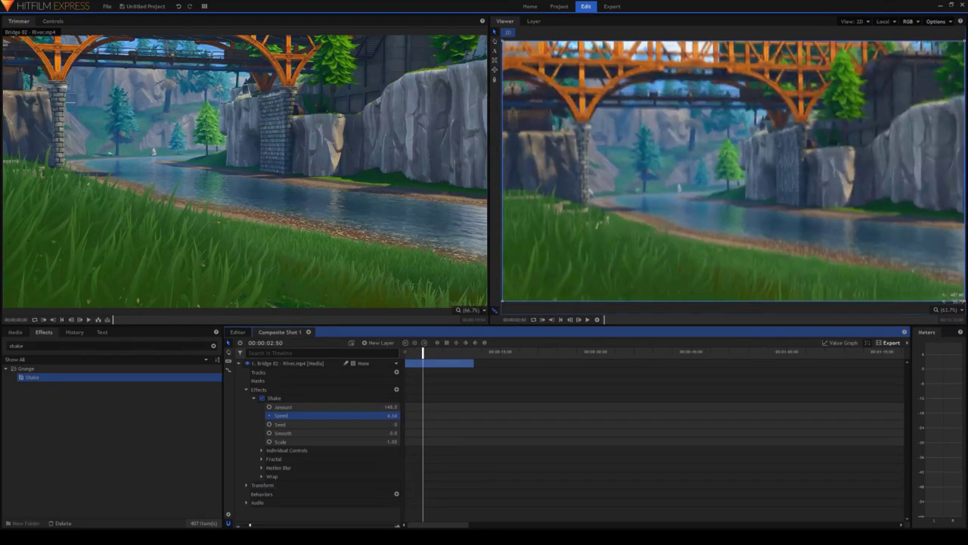
key("space")
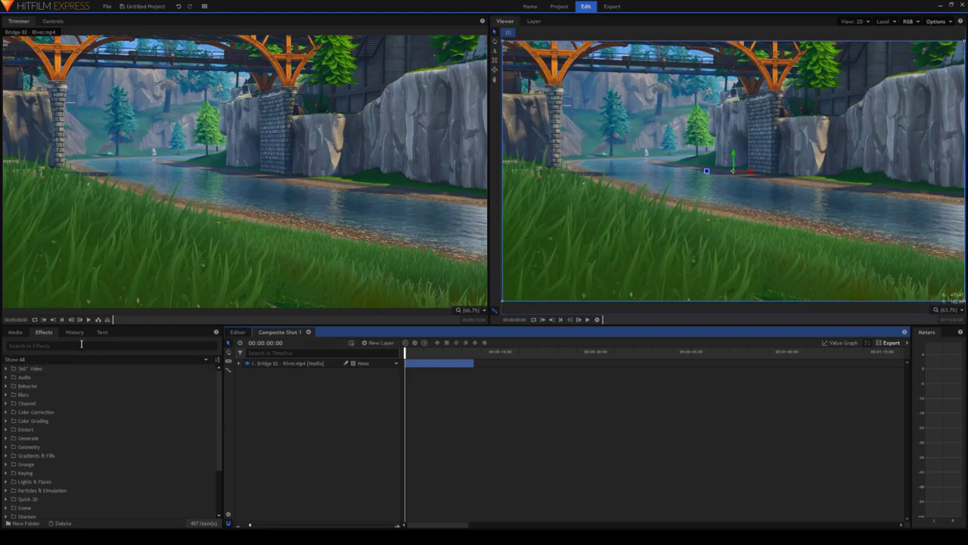
Expand the river layer's Transform properties and scrub its Scale value
left_click(239, 364)
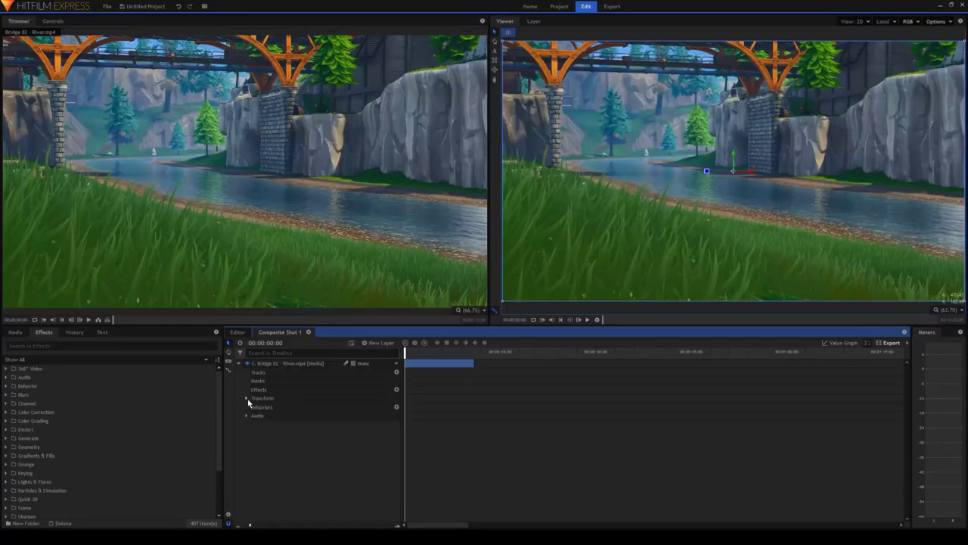
left_click(247, 398)
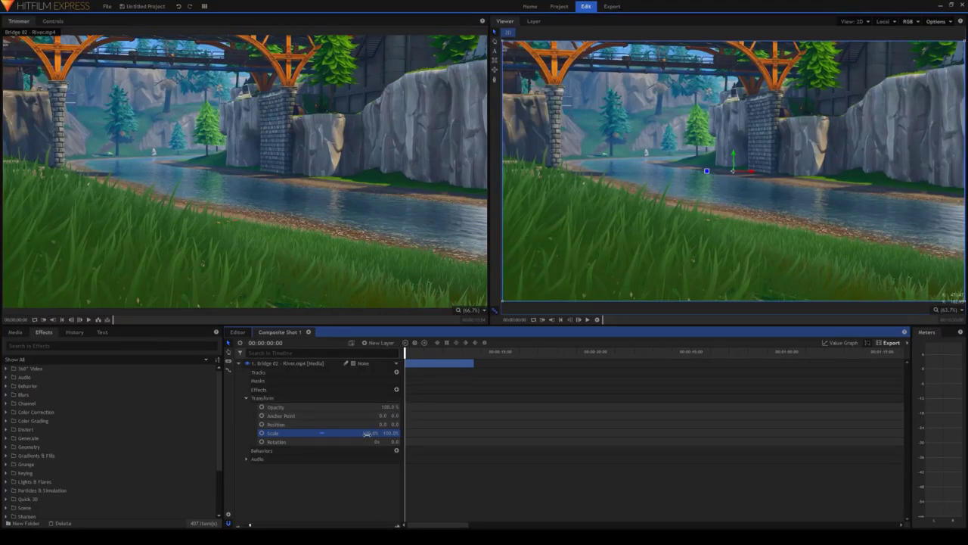
mouse_move(367, 434)
left_mouse_down()
mouse_move(401, 434)
mouse_move(322, 433)
mouse_move(370, 434)
left_mouse_up()
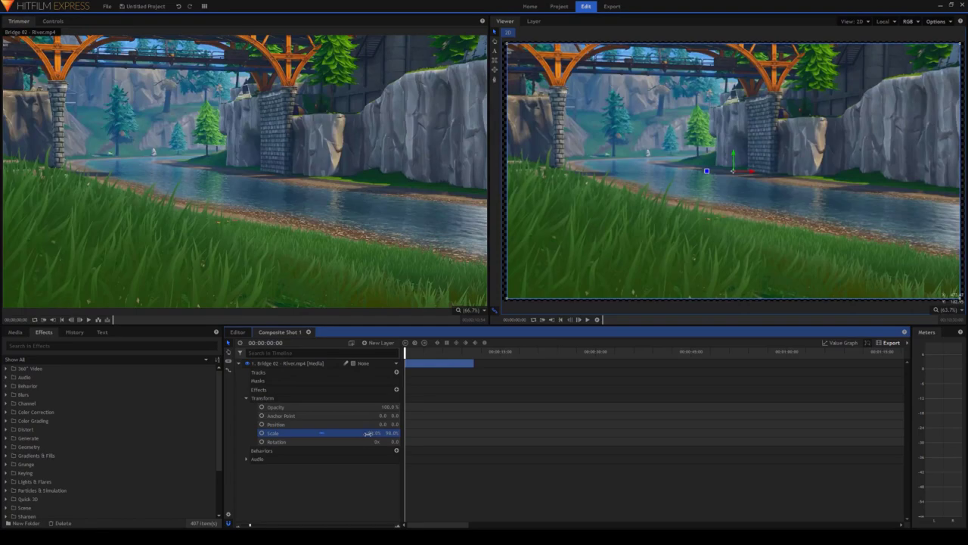
mouse_move(369, 433)
left_mouse_down()
mouse_move(401, 433)
mouse_move(344, 434)
mouse_move(370, 434)
left_mouse_up()
Restore the clip to full frame and apply Hue, Saturation & Lightness to it
left_click(560, 448)
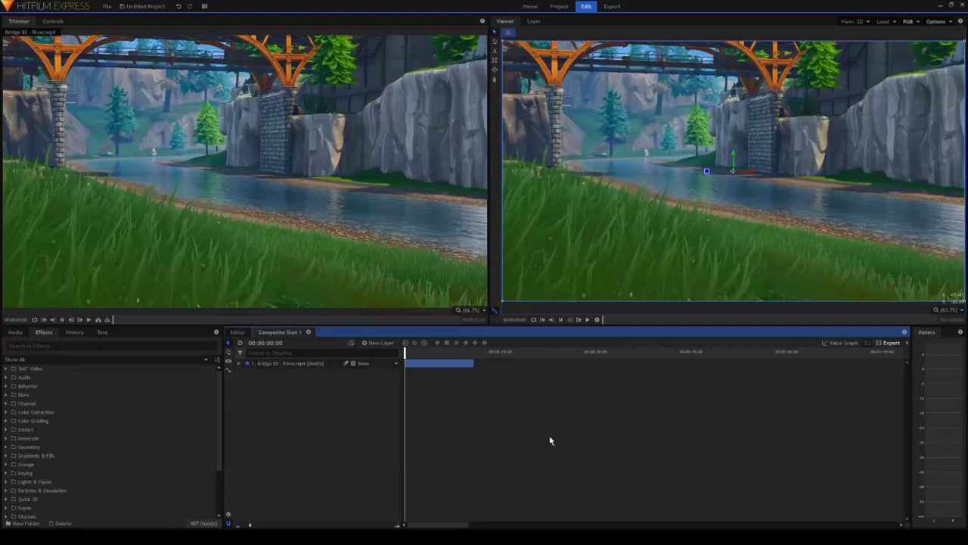
left_click(84, 358)
type("hue")
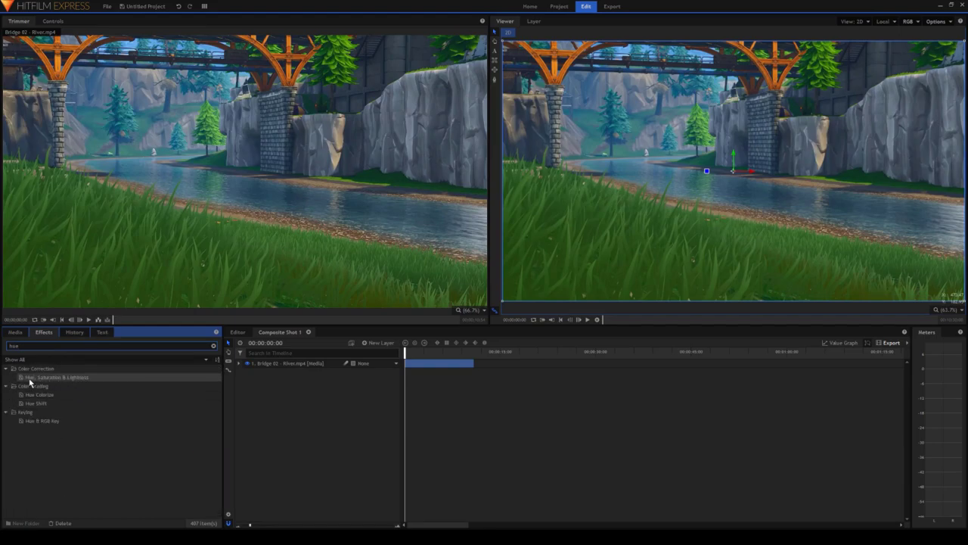
left_click_drag(30, 382, 433, 369)
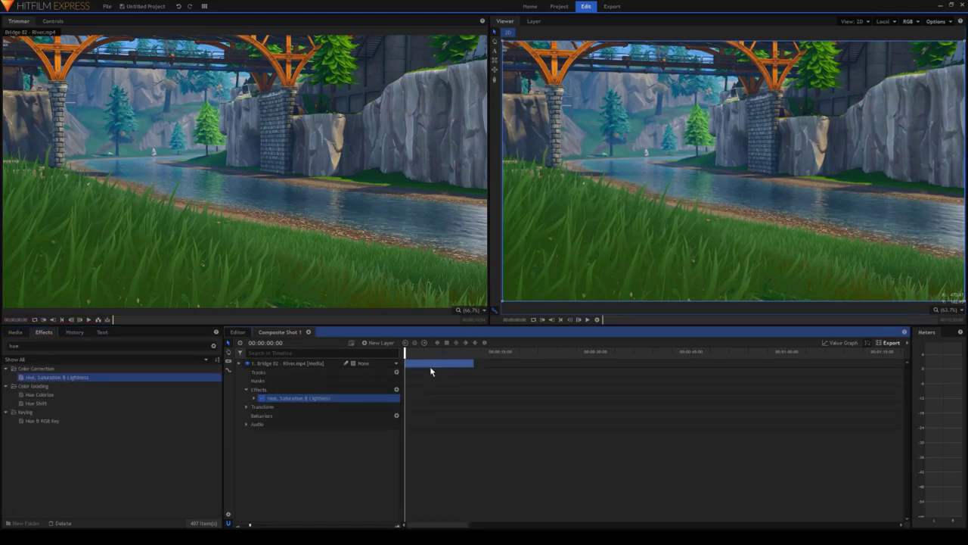
Shift the Master Hue to roughly -81 to recolour the grass and bridge
left_click(255, 399)
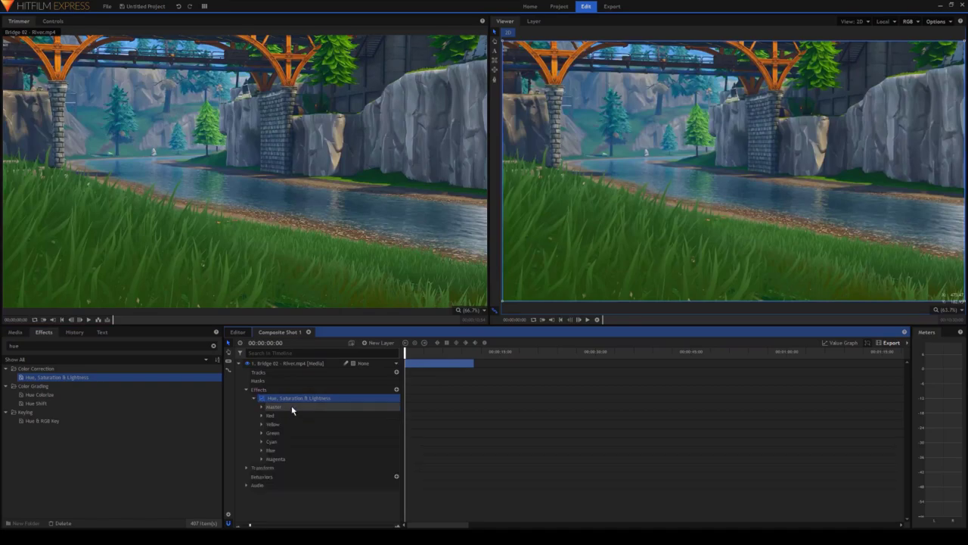
left_click(262, 408)
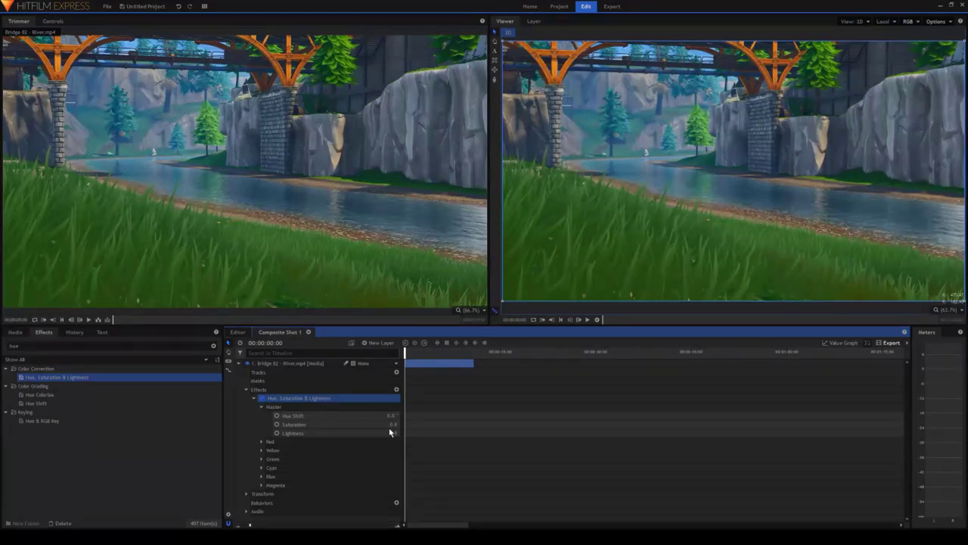
left_click_drag(390, 415, 362, 415)
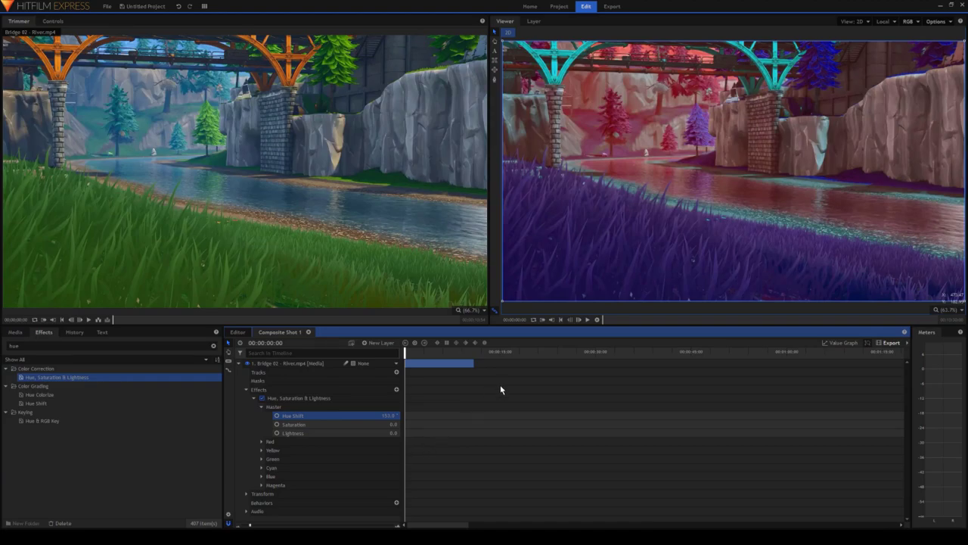
mouse_move(362, 415)
left_mouse_down()
mouse_move(283, 415)
mouse_move(358, 416)
left_mouse_up()
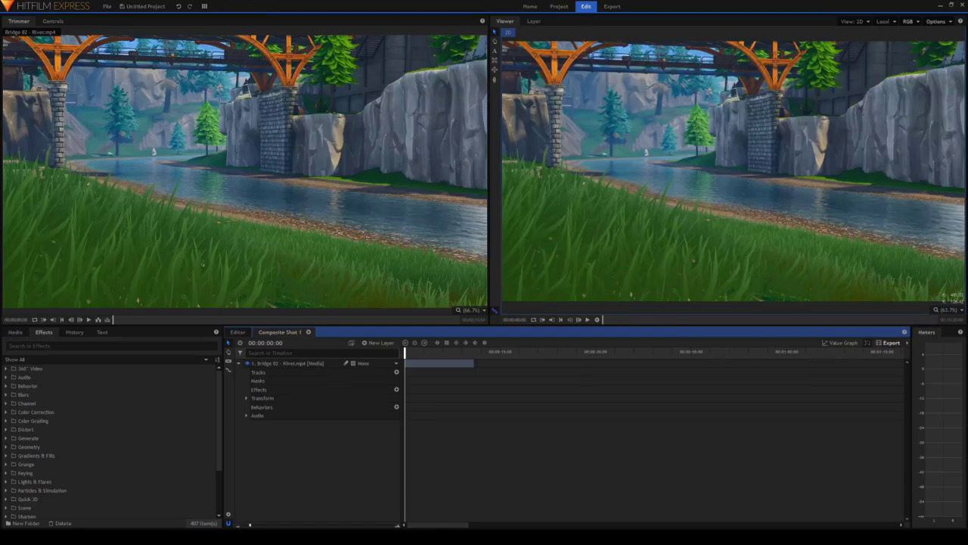
Keyframe Scale at 100% at the start and 300% at about 7 seconds
left_click(273, 433)
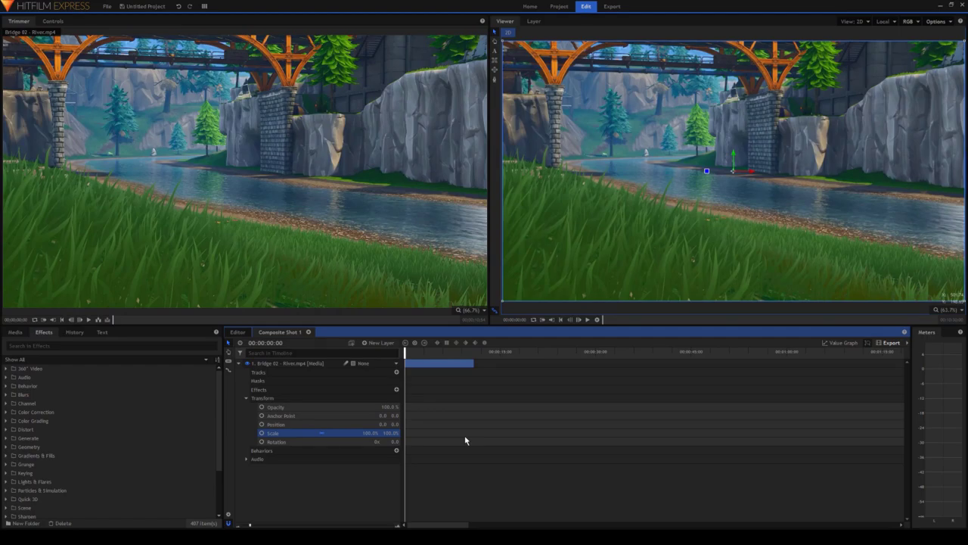
left_click(261, 433)
left_click(452, 351)
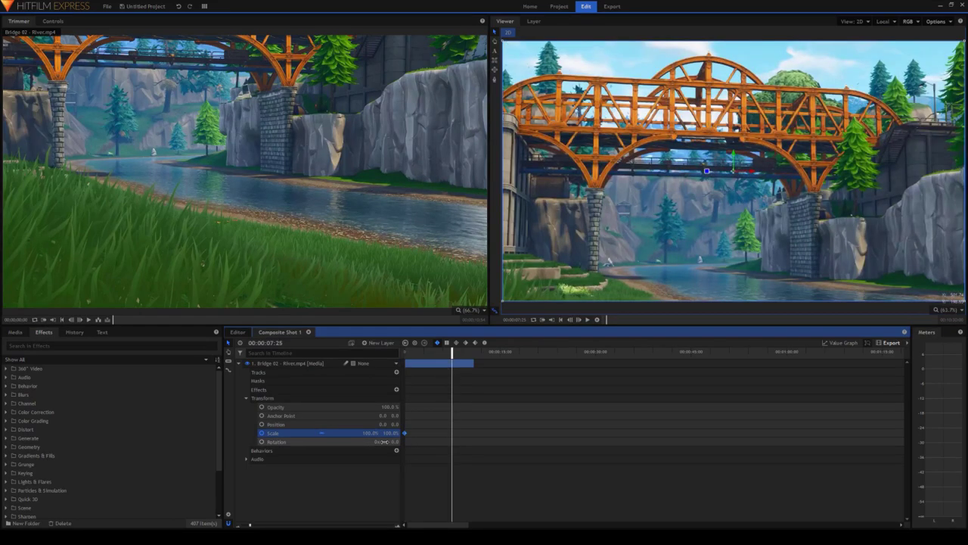
double_click(372, 432)
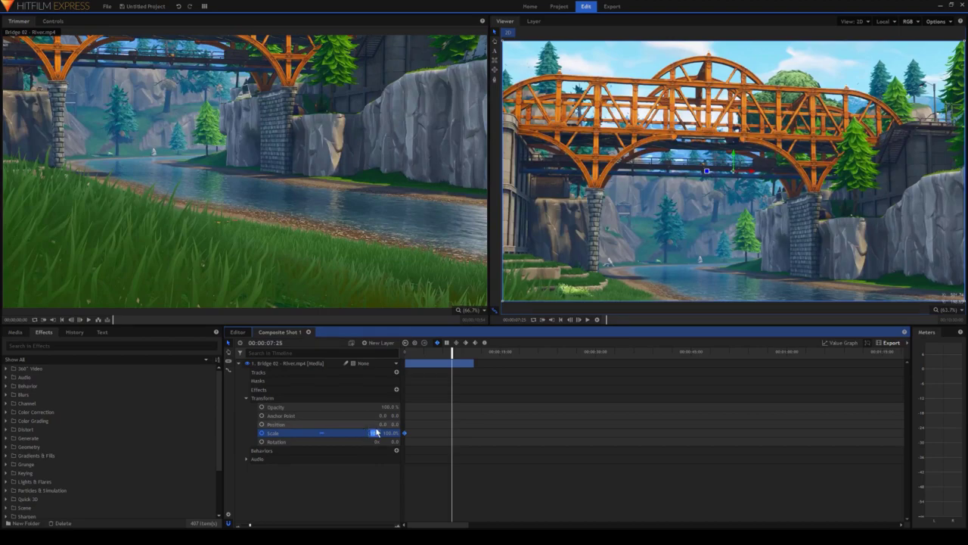
type("300")
key("Return")
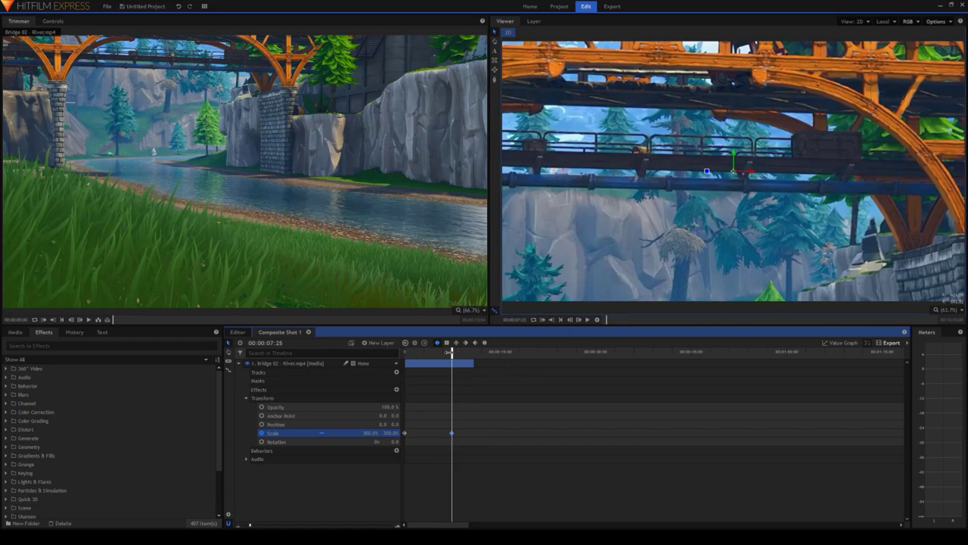
Play back the scale zoom animation and return to the start of the clip
left_click_drag(451, 353, 401, 355)
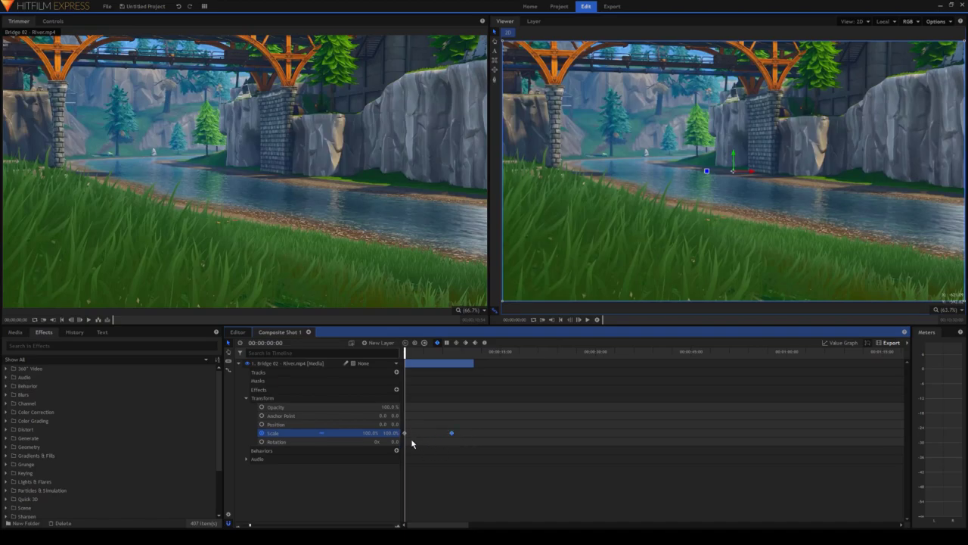
key("space")
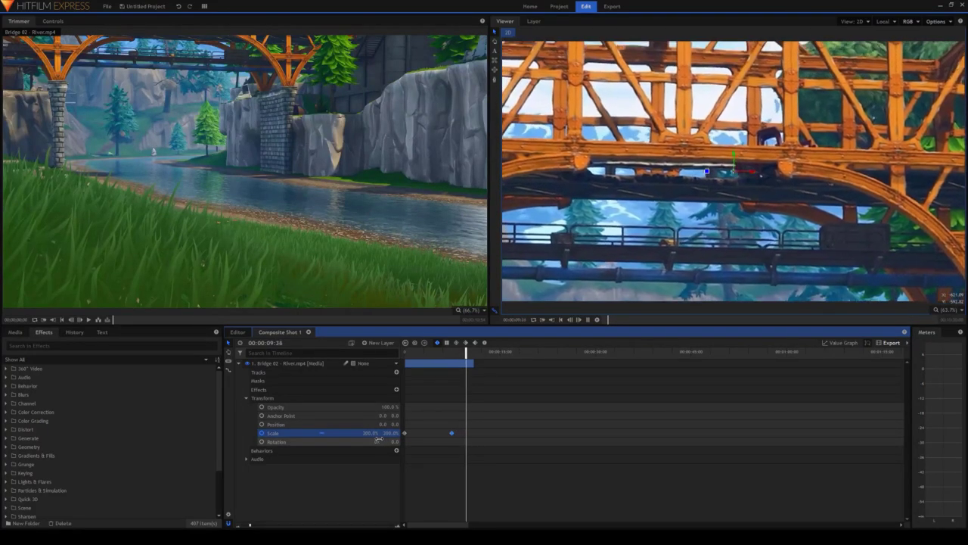
left_click(551, 459)
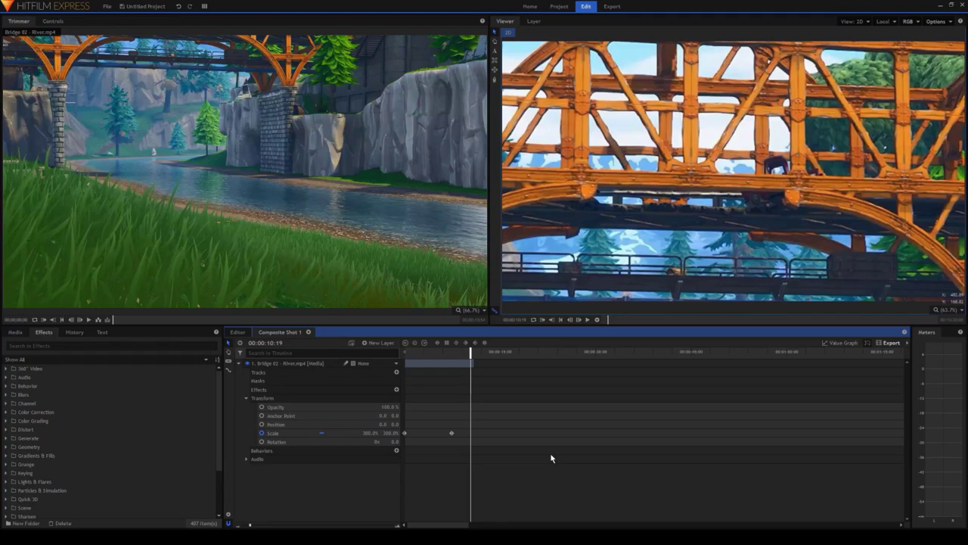
left_click(265, 434)
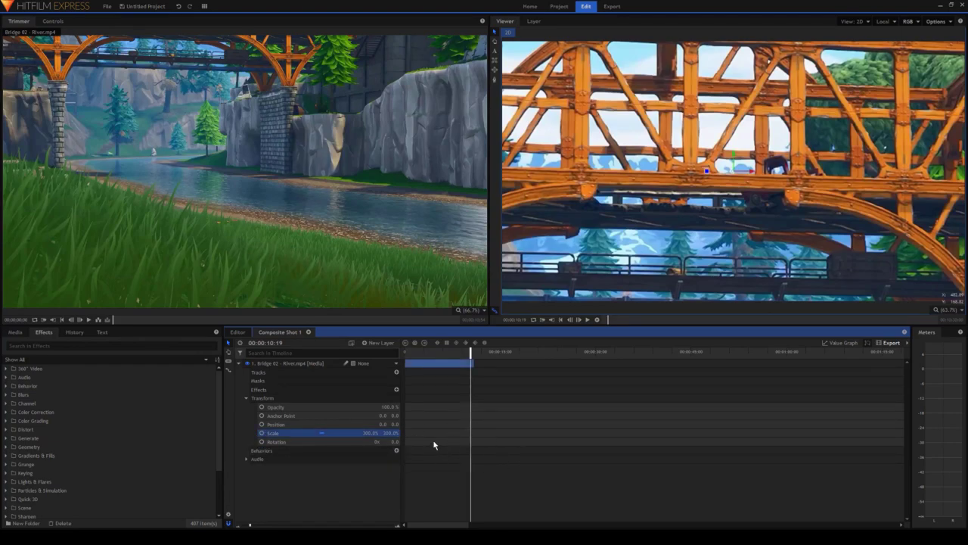
left_click(605, 445)
key("Home")
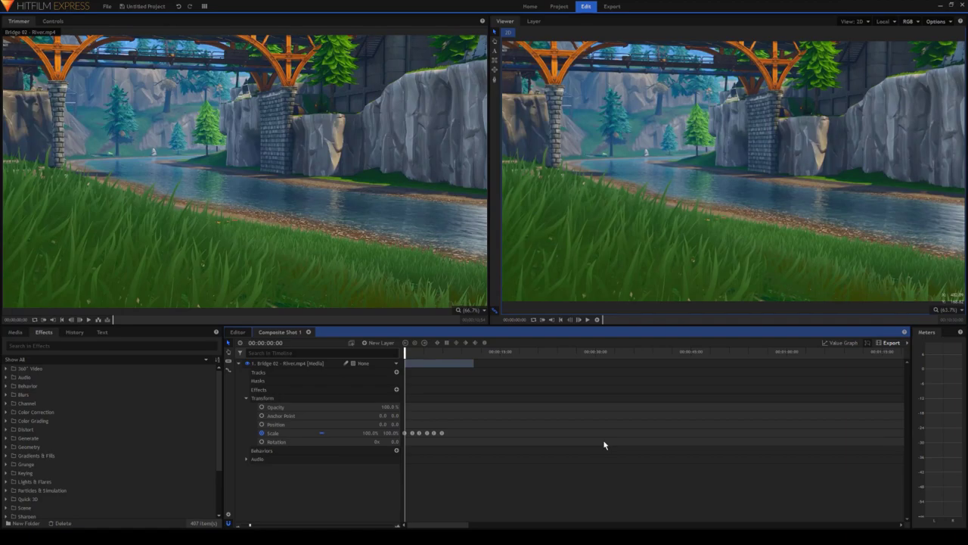
key("space")
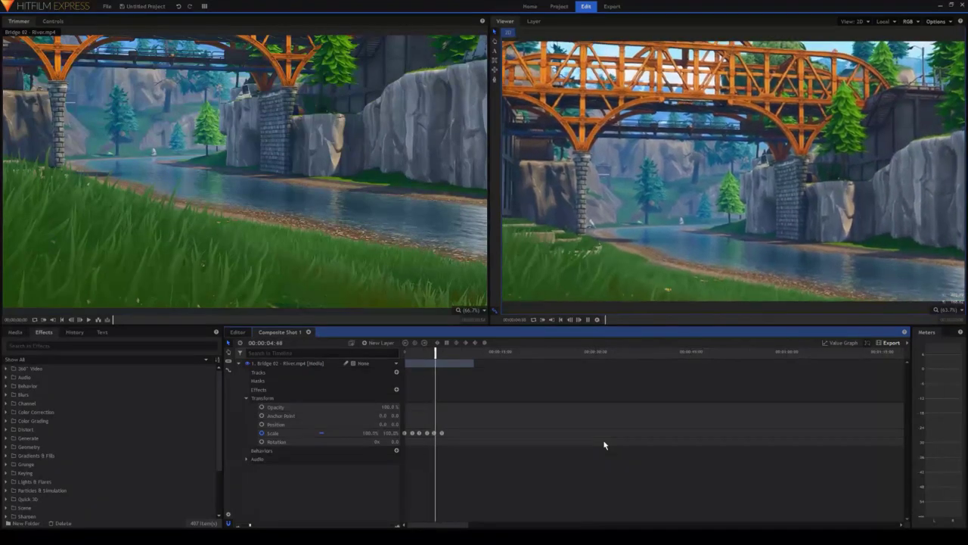
key("space")
key("Home")
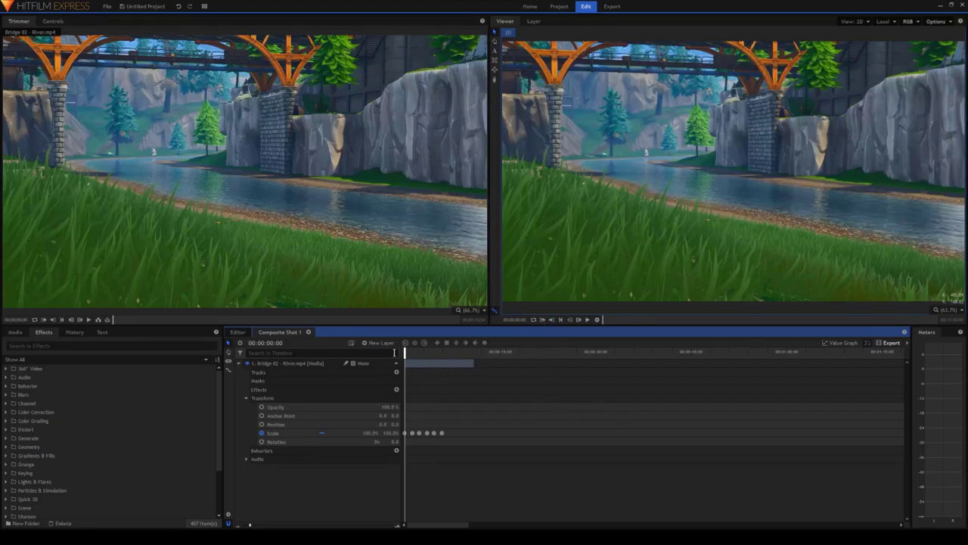
left_click(542, 320)
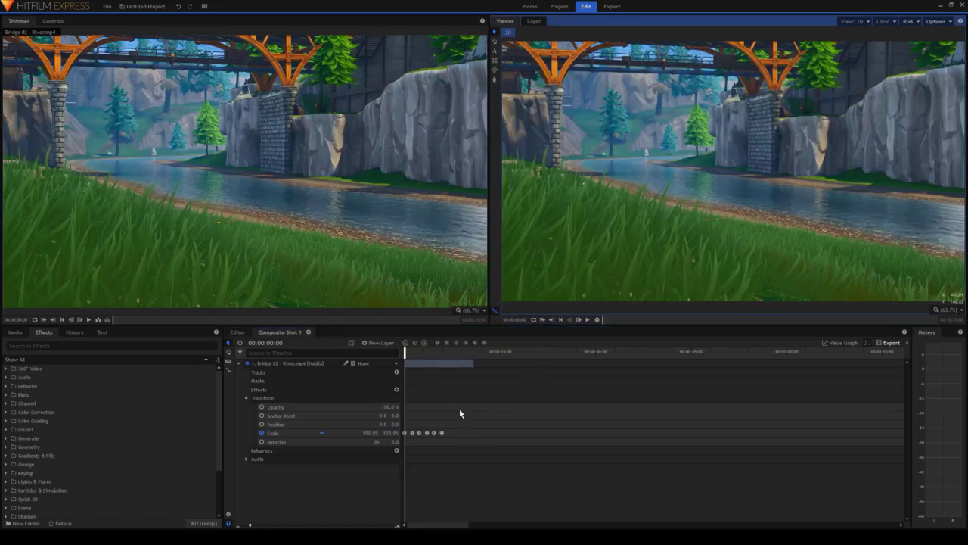
left_click(417, 354)
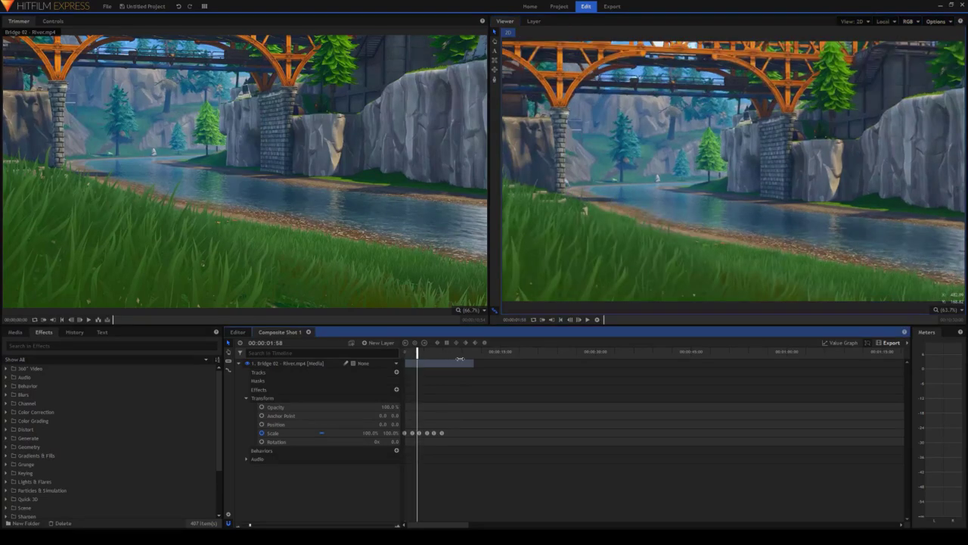
left_click_drag(460, 354, 475, 356)
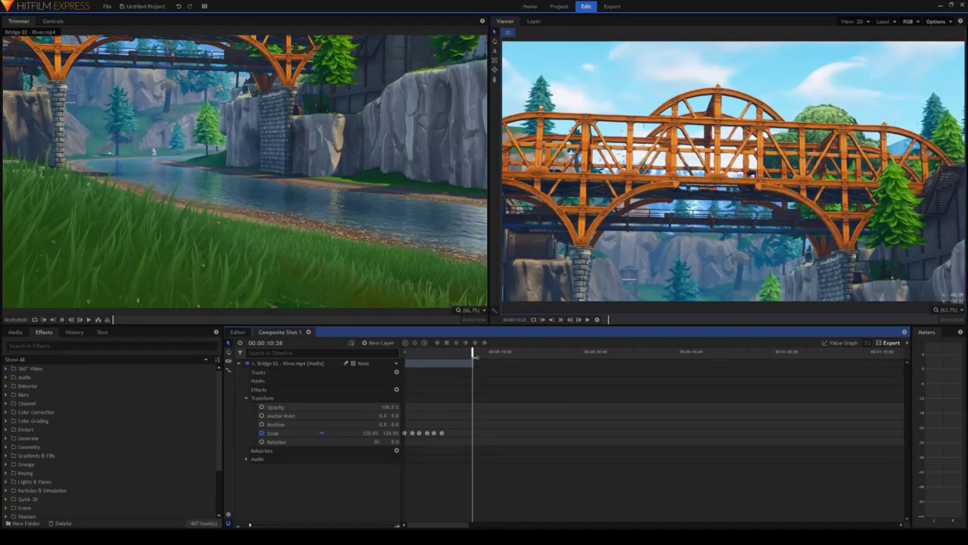
left_click(553, 321)
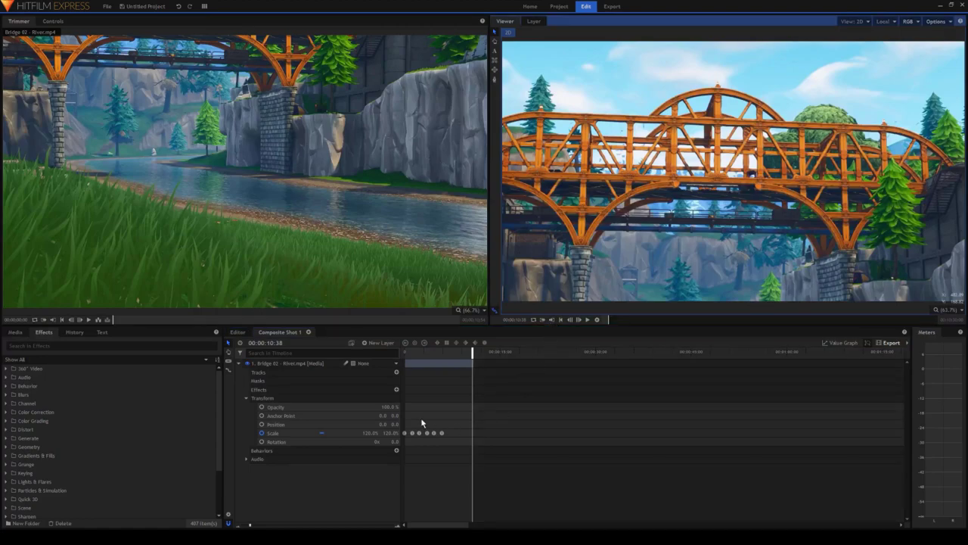
left_click(558, 355)
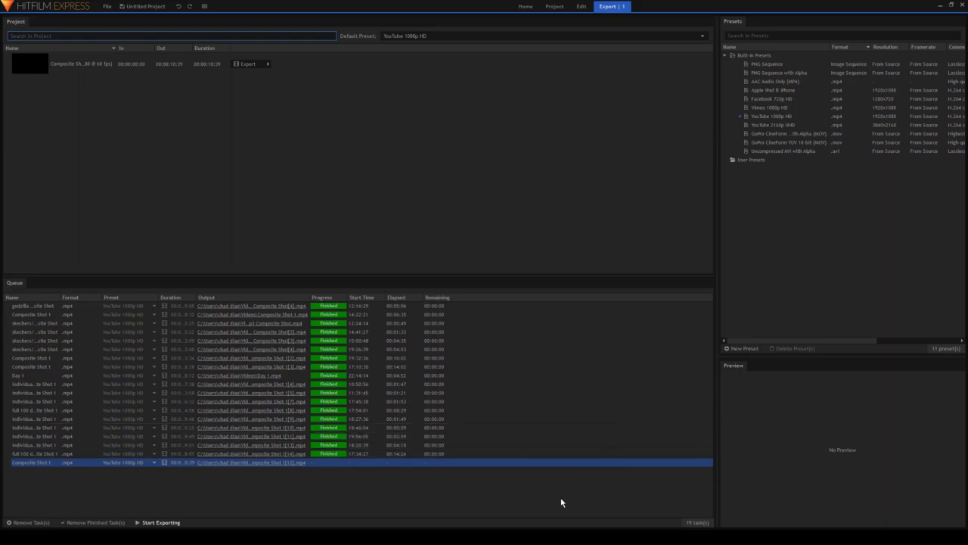
Delete the finished export tasks, leaving only the Composite Shot 1 YouTube 1080p HD task
left_click(379, 305)
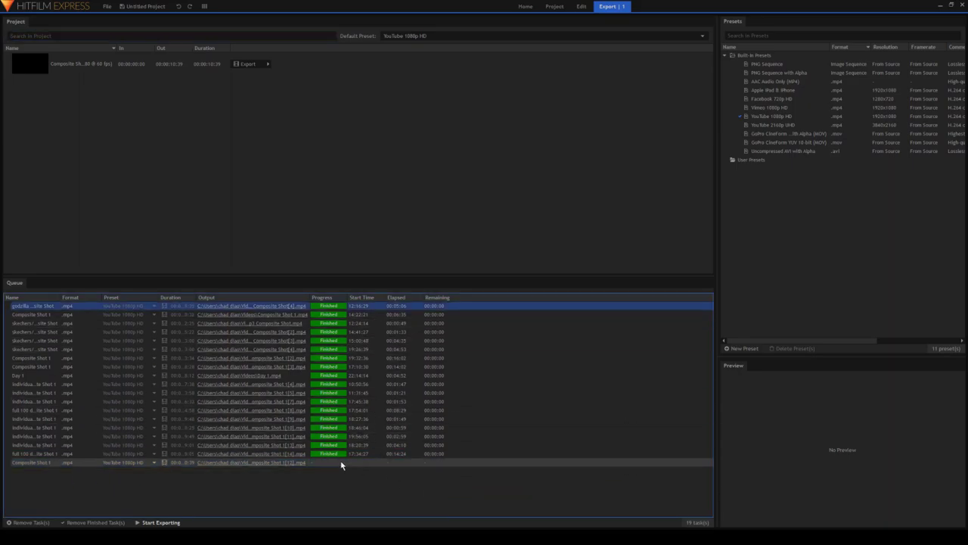
left_click(360, 453, "shift")
key("Delete")
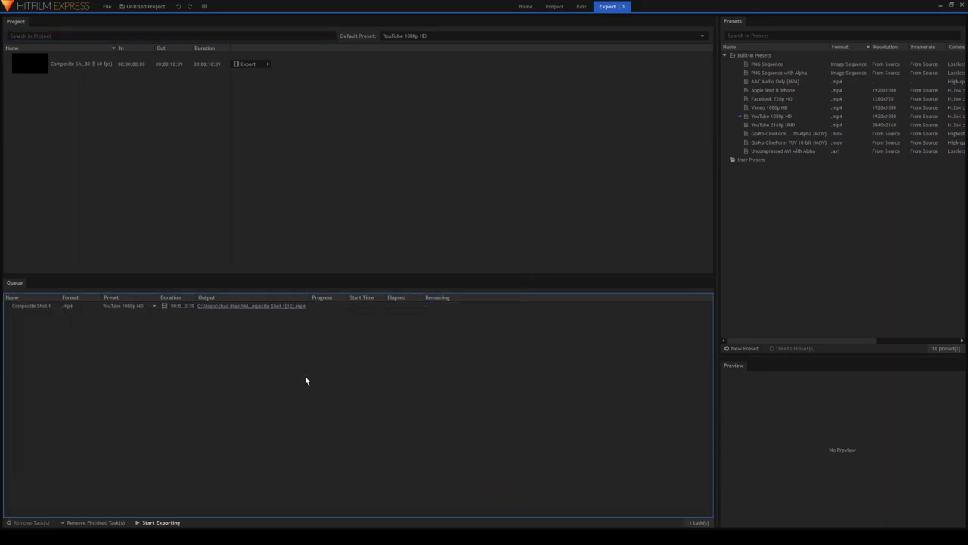
left_click(302, 307)
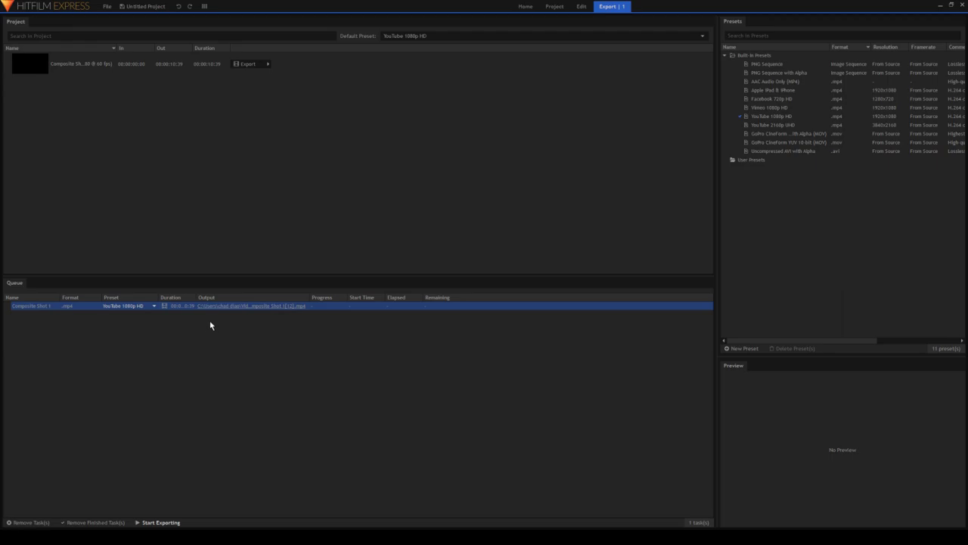
left_click(143, 305)
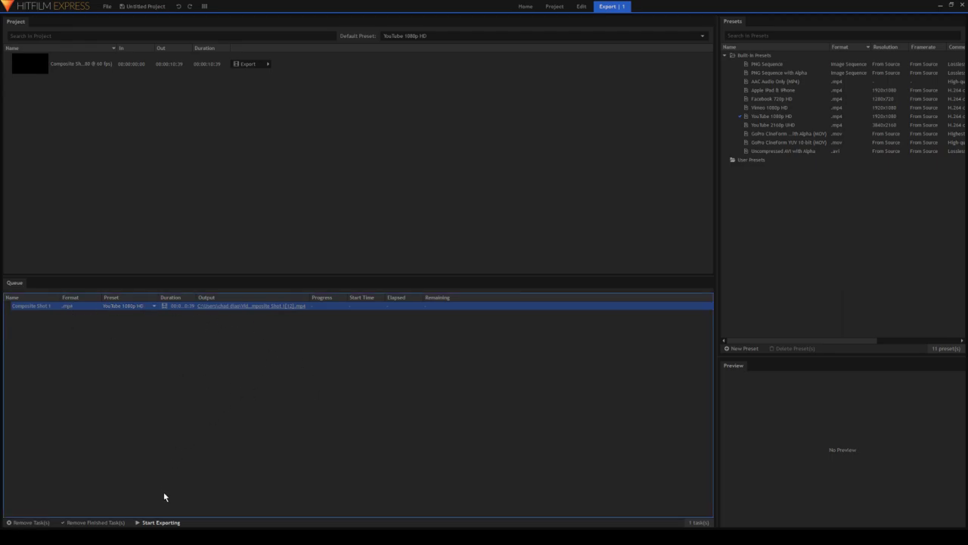
Start rendering the queued Composite Shot 1 export to MP4
left_click(174, 522)
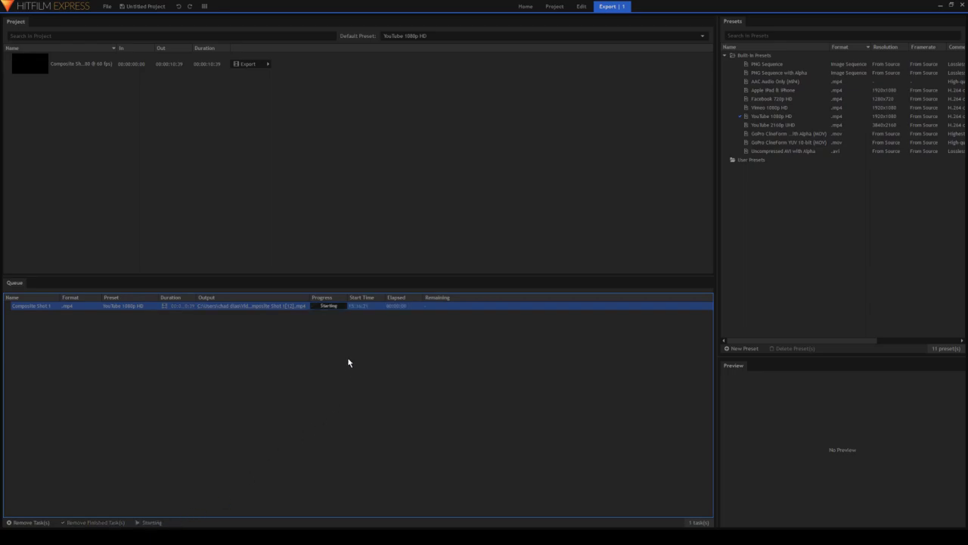